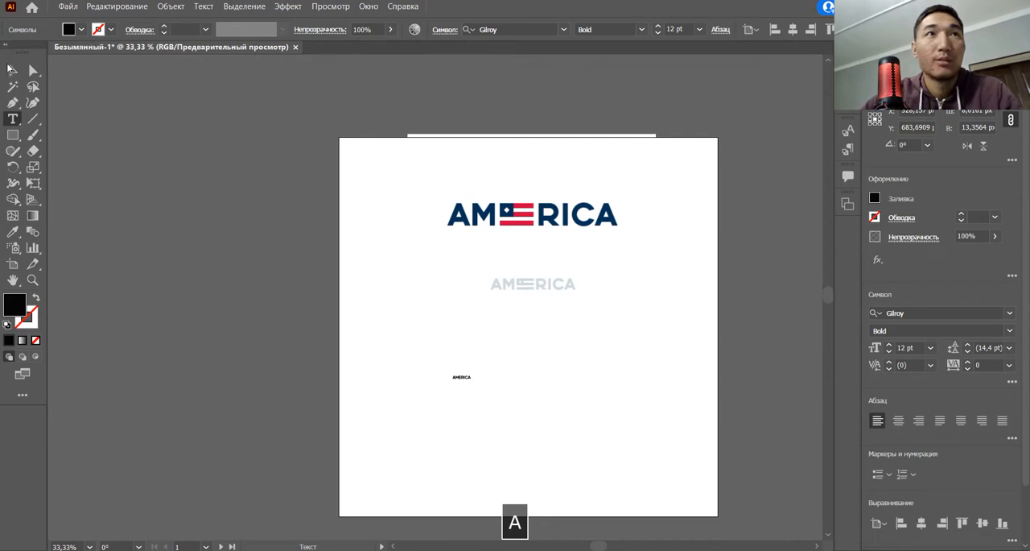
Step: Enlarge the small AMERICA text to about 87 pt and set its tracking to 25
{"action": "left_click", "coordinate": [11, 70]}
{"action": "left_click_drag", "start_coordinate": [474, 385], "coordinate": [582, 367]}
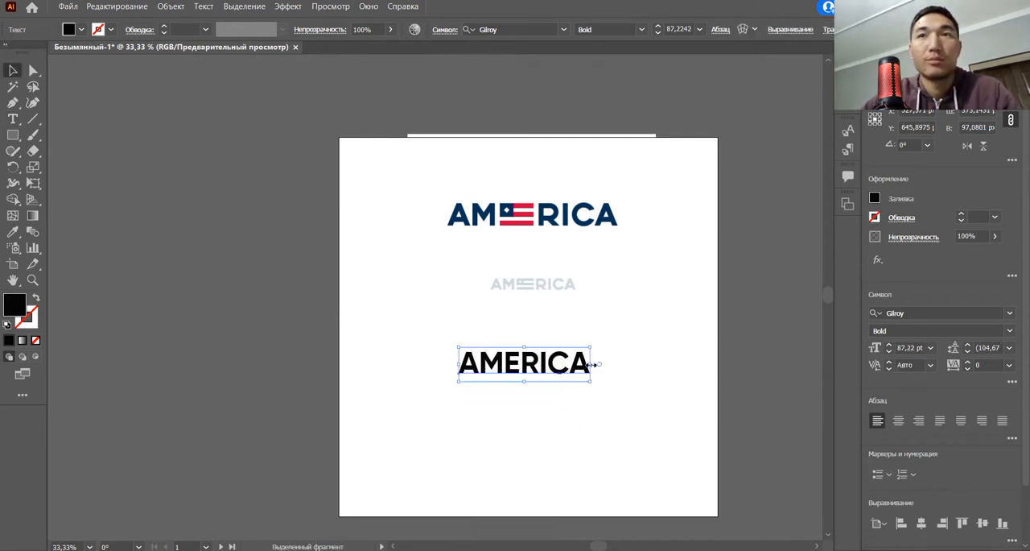
{"action": "left_click", "coordinate": [1009, 364]}
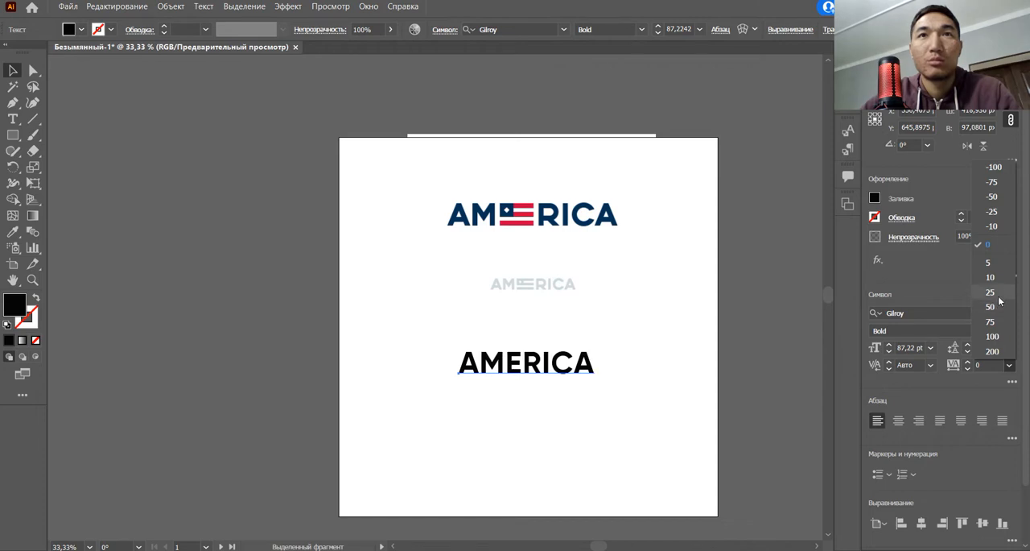
{"action": "left_click", "coordinate": [998, 297]}
{"action": "left_click", "coordinate": [696, 414]}
Step: Convert the enlarged AMERICA text to outlines
{"action": "key", "text": "space"}
{"action": "left_click_drag", "start_coordinate": [627, 417], "coordinate": [563, 458]}
{"action": "scroll", "coordinate": [589, 443], "scroll_direction": "up", "scroll_amount": 1}
{"action": "left_click", "coordinate": [527, 411]}
{"action": "right_click", "coordinate": [521, 412]}
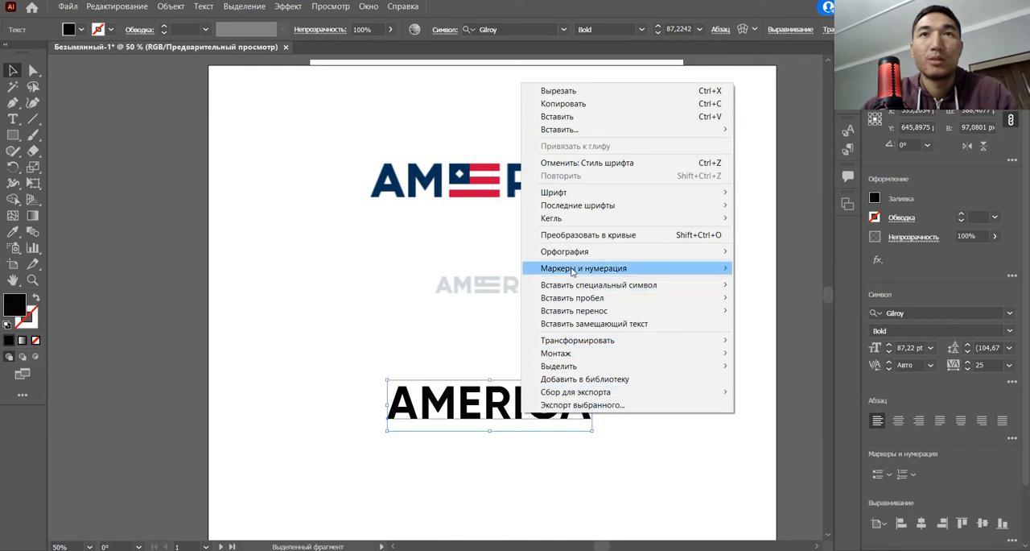
{"action": "left_click", "coordinate": [588, 234]}
{"action": "left_click", "coordinate": [636, 409]}
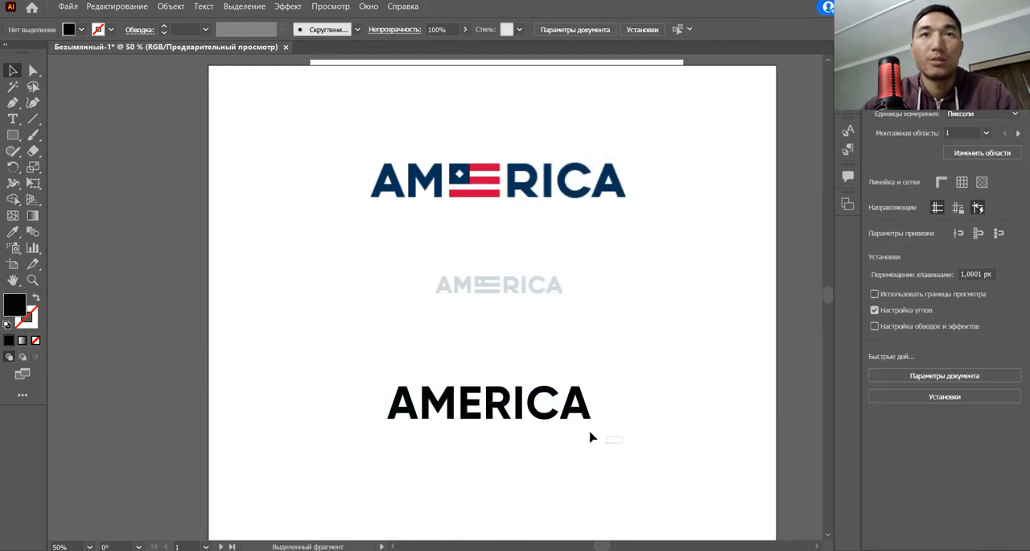
{"action": "left_click_drag", "start_coordinate": [491, 388], "coordinate": [497, 407]}
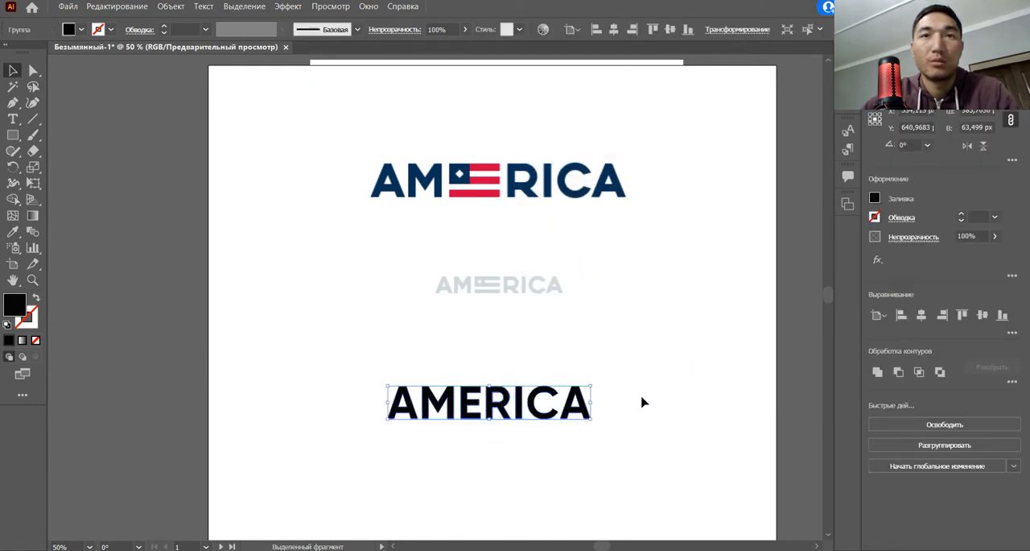
{"action": "left_click", "coordinate": [641, 402]}
Step: Ungroup the outlined AMERICA letters and shift the letters RICA horizontally away from the E to open a gap
{"action": "left_click", "coordinate": [568, 400]}
{"action": "right_click", "coordinate": [535, 398]}
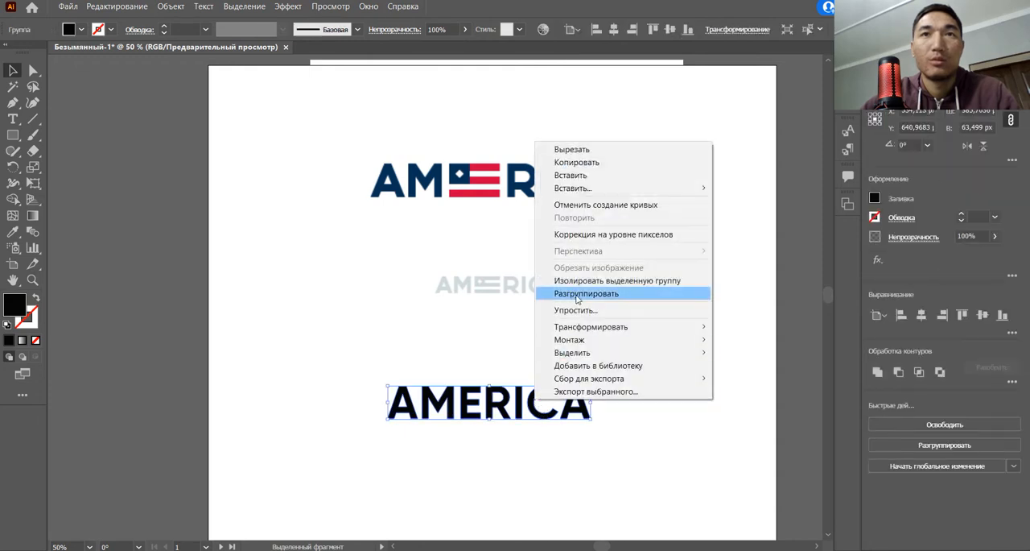
{"action": "left_click", "coordinate": [578, 295]}
{"action": "left_click_drag", "start_coordinate": [621, 426], "coordinate": [493, 388]}
{"action": "left_click_drag", "start_coordinate": [502, 395], "coordinate": [536, 396]}
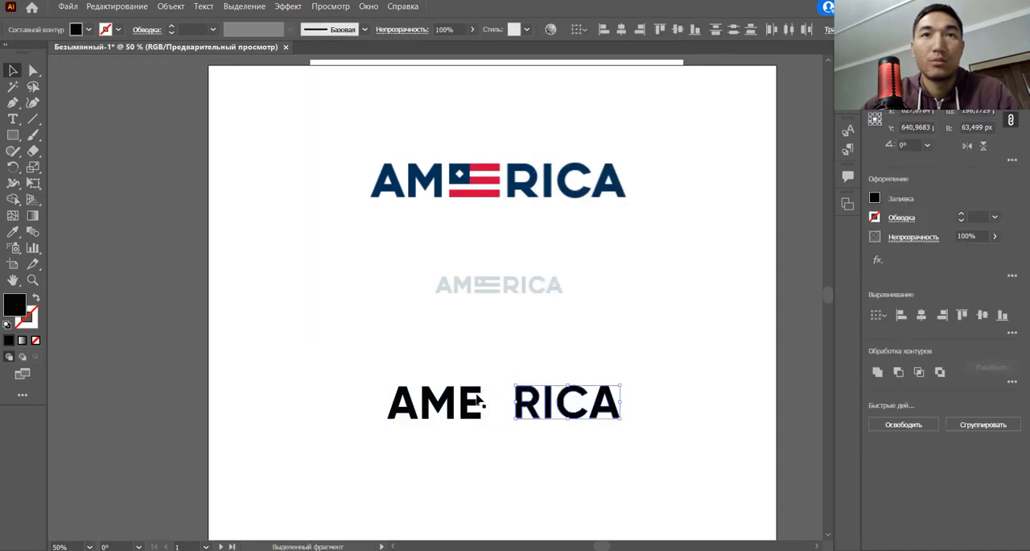
Step: Draw a rectangle about 92 × 63.5 px over the letter E, matching the height of the neighbouring letters
{"action": "key", "text": "m"}
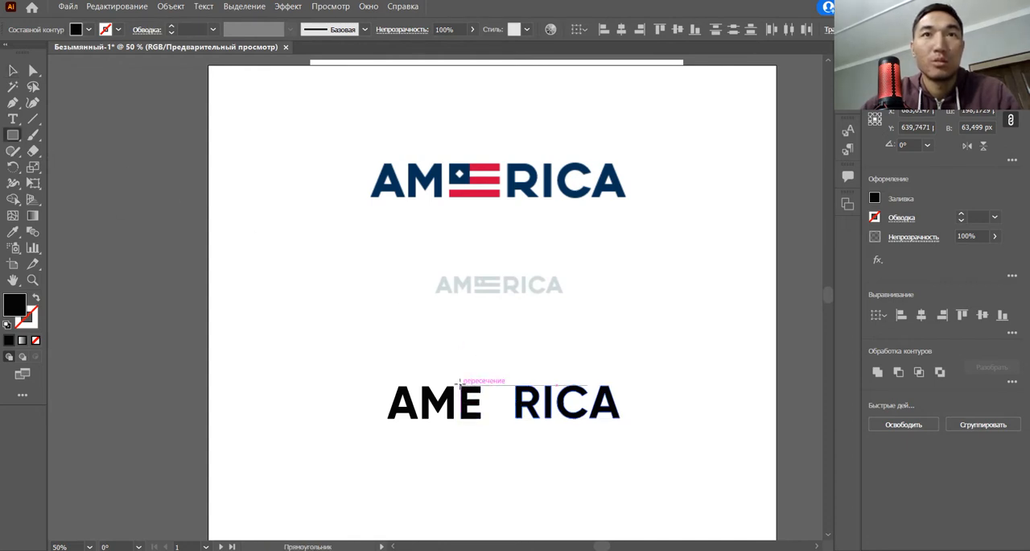
{"action": "left_click_drag", "start_coordinate": [460, 384], "coordinate": [508, 418]}
{"action": "scroll", "coordinate": [508, 417], "scroll_direction": "up", "scroll_amount": 3}
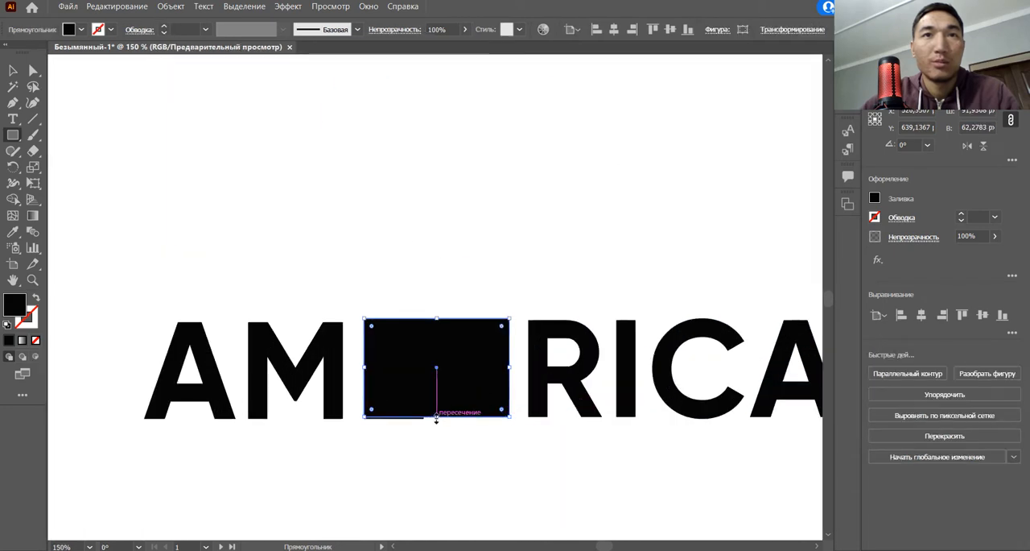
{"action": "left_click_drag", "start_coordinate": [437, 419], "coordinate": [437, 421]}
{"action": "scroll", "coordinate": [483, 376], "scroll_direction": "down", "scroll_amount": 2}
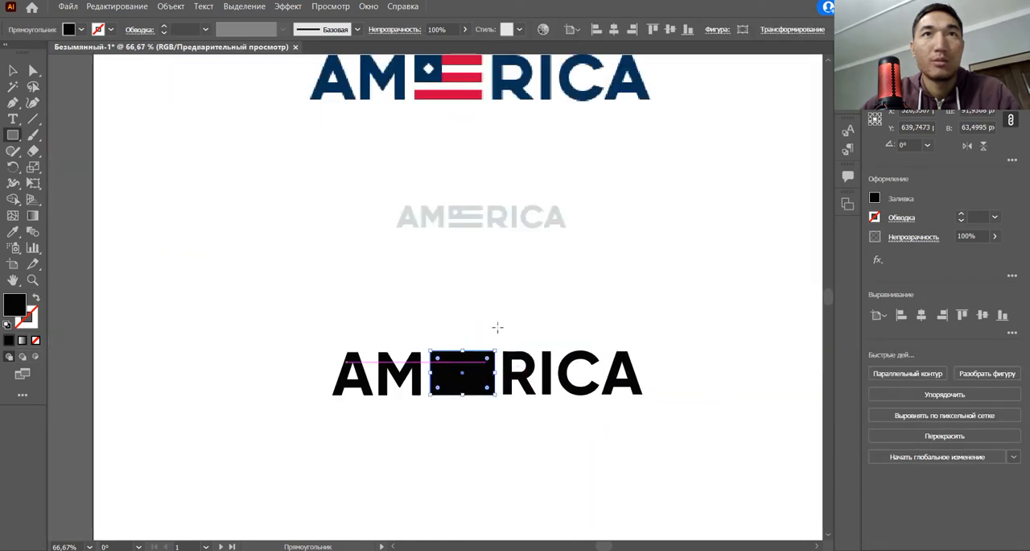
Step: Fill the rectangle over the E with the red sampled from the flag stripes of the reference logo
{"action": "key", "text": "v"}
{"action": "left_click", "coordinate": [225, 166]}
{"action": "left_click", "coordinate": [467, 368]}
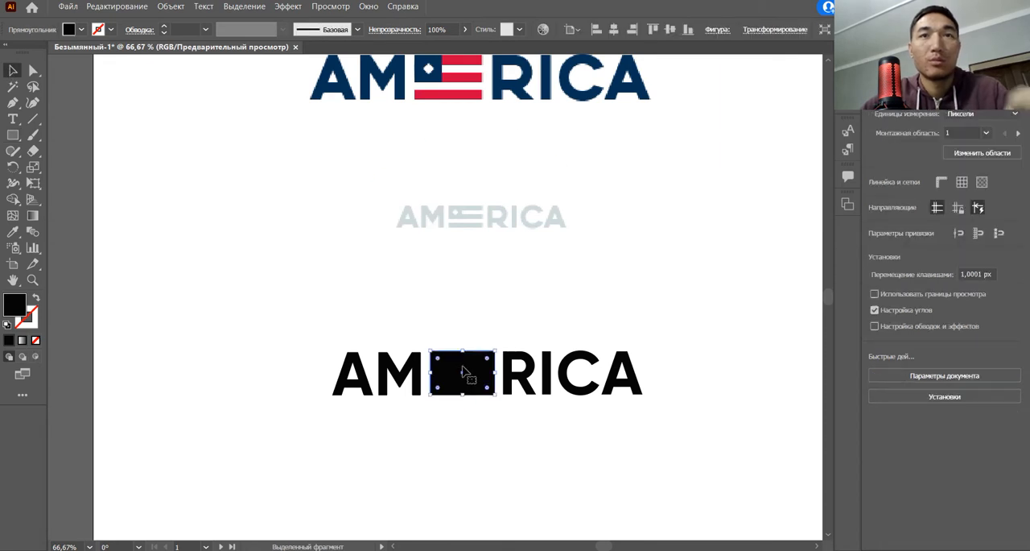
{"action": "key", "text": "i"}
{"action": "left_click", "coordinate": [466, 91]}
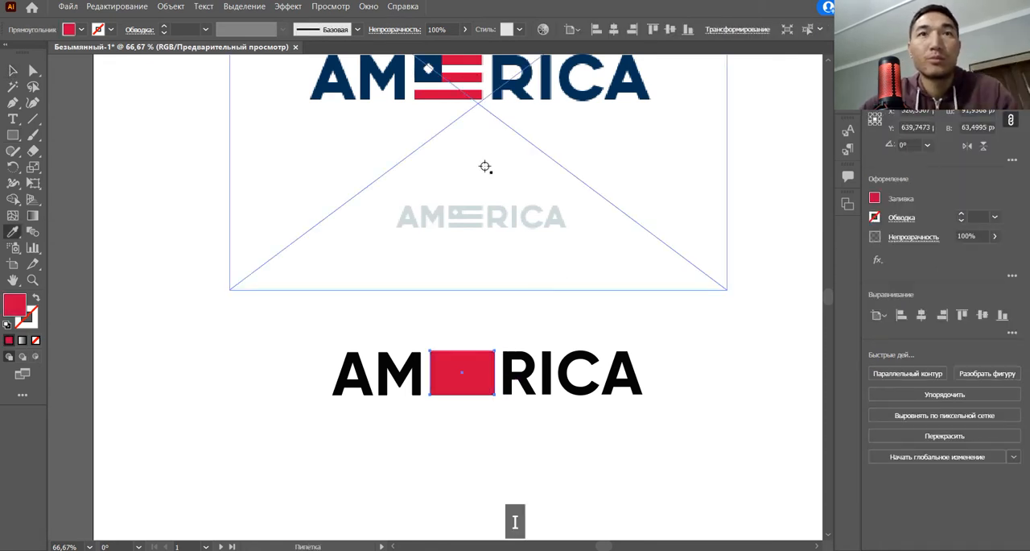
{"action": "left_click", "coordinate": [633, 288]}
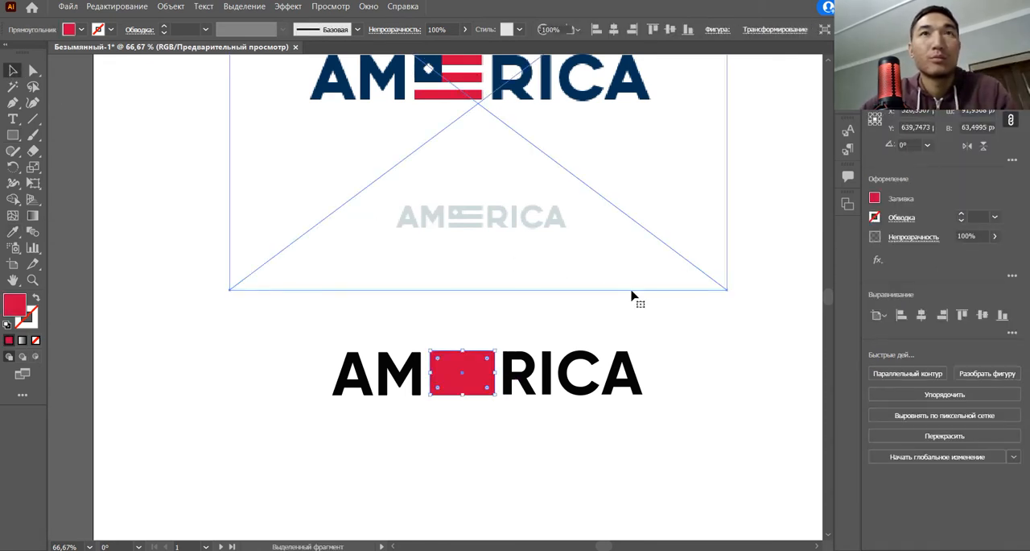
{"action": "left_click", "coordinate": [695, 319]}
Step: Draw a stripe about 92 × 10 px across the upper part of the red rectangle and fill it with sampled white
{"action": "key", "text": "space"}
{"action": "left_click_drag", "start_coordinate": [470, 326], "coordinate": [473, 339]}
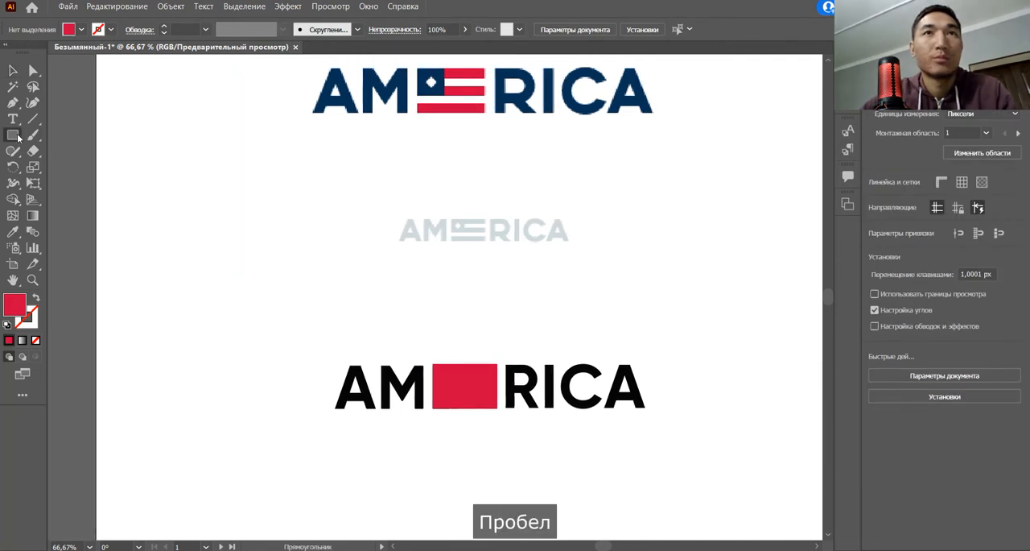
{"action": "scroll", "coordinate": [397, 290], "scroll_direction": "up", "scroll_amount": 1}
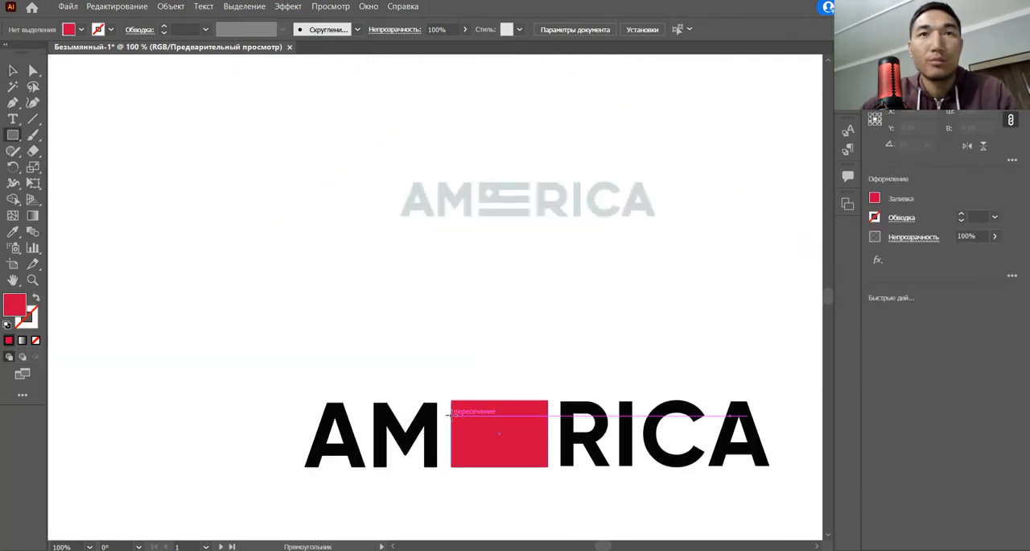
{"action": "left_click_drag", "start_coordinate": [450, 416], "coordinate": [548, 423]}
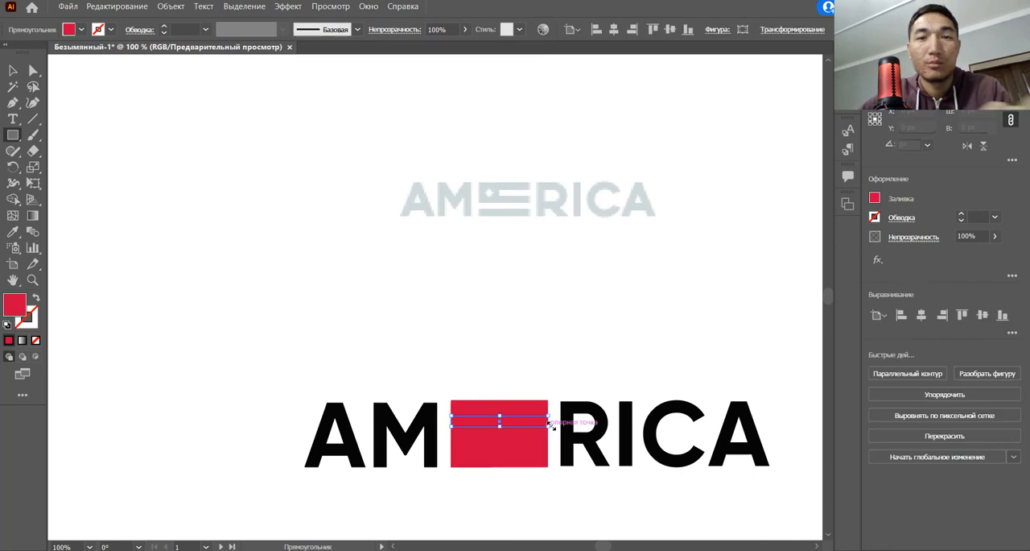
{"action": "key", "text": "i"}
{"action": "left_click", "coordinate": [605, 372]}
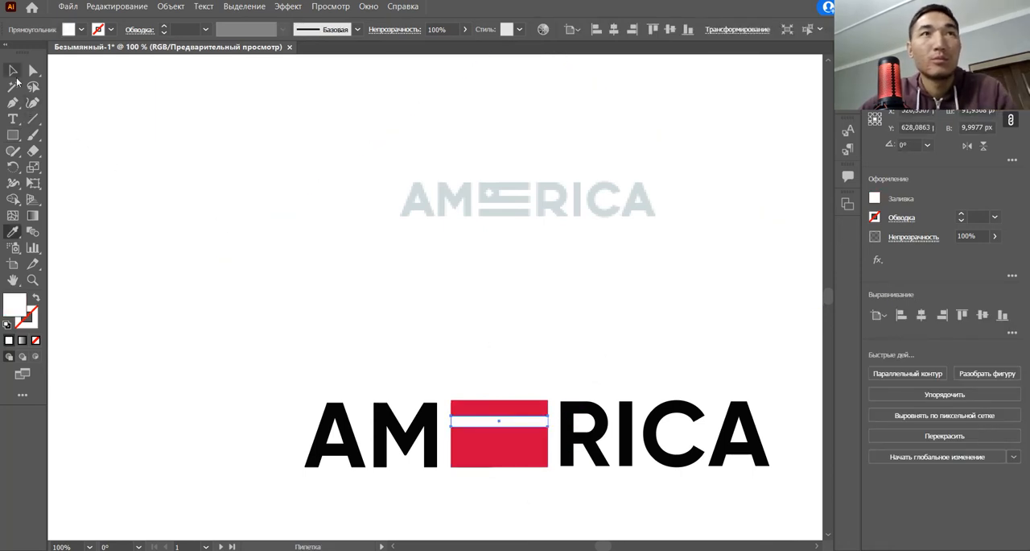
Step: Duplicate the white stripe straight down into the lower part of the red rectangle
{"action": "left_click", "coordinate": [15, 74]}
{"action": "left_click", "coordinate": [571, 347]}
{"action": "left_click_drag", "start_coordinate": [525, 426], "coordinate": [526, 448]}
{"action": "scroll", "coordinate": [591, 404], "scroll_direction": "down", "scroll_amount": 2}
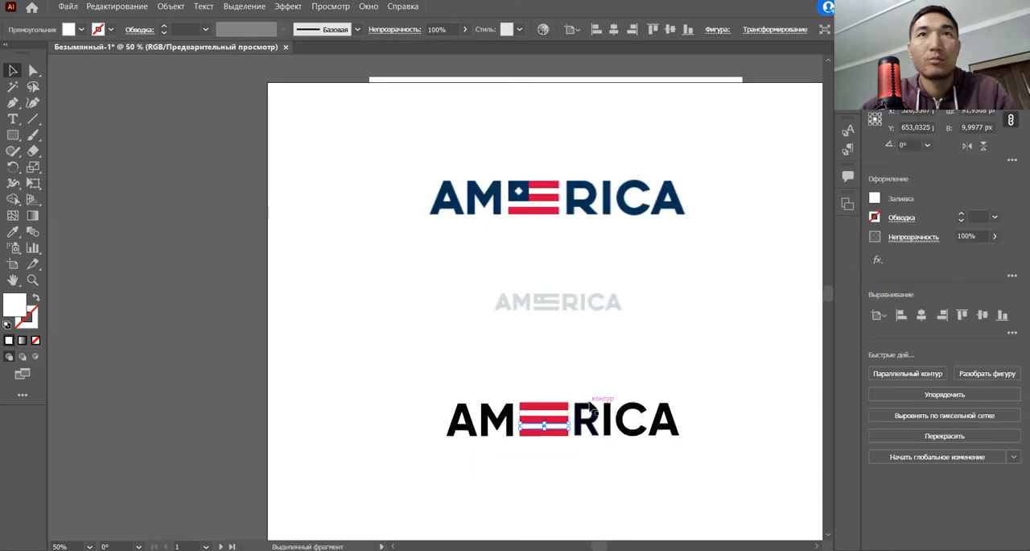
{"action": "left_click_drag", "start_coordinate": [589, 392], "coordinate": [580, 396]}
{"action": "scroll", "coordinate": [600, 416], "scroll_direction": "up", "scroll_amount": 1}
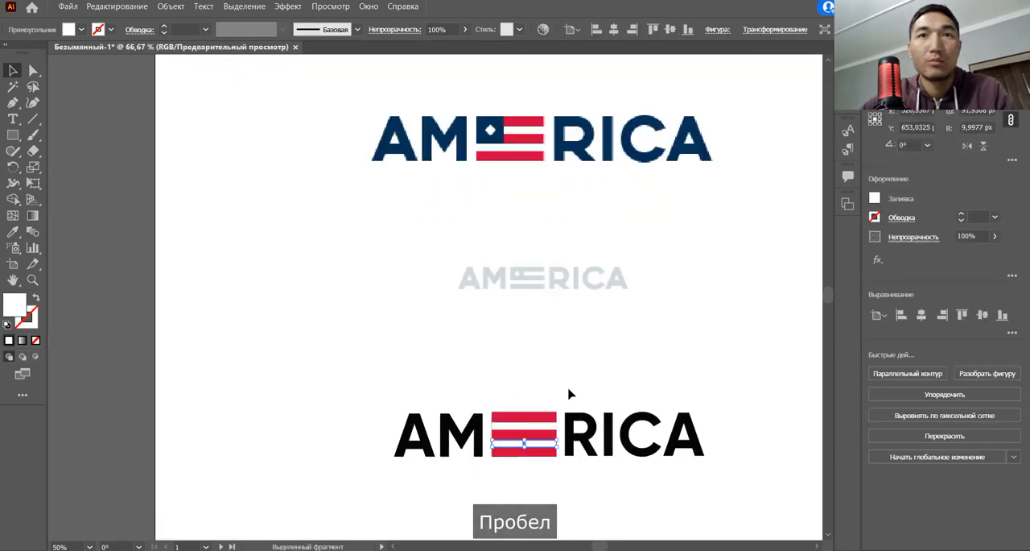
{"action": "left_click", "coordinate": [570, 394]}
{"action": "left_click", "coordinate": [540, 433]}
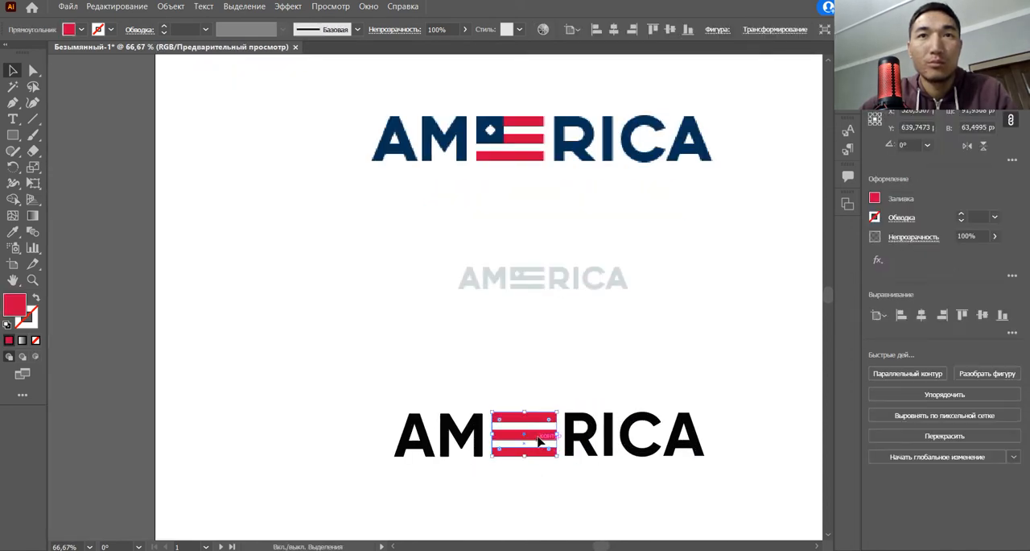
{"action": "scroll", "coordinate": [524, 438], "scroll_direction": "up", "scroll_amount": 3}
{"action": "left_click_drag", "start_coordinate": [524, 438], "coordinate": [618, 439]}
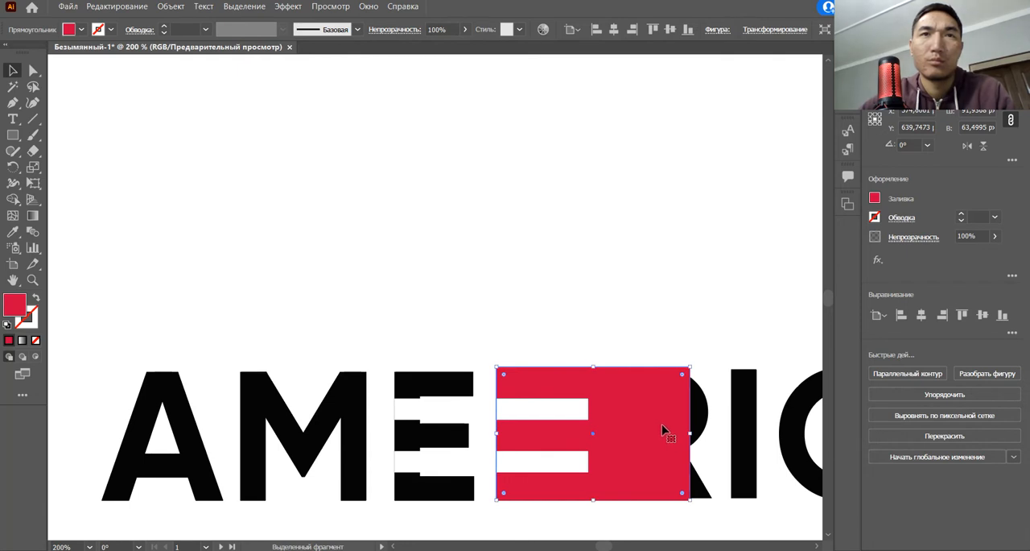
{"action": "key", "text": "ctrl+z"}
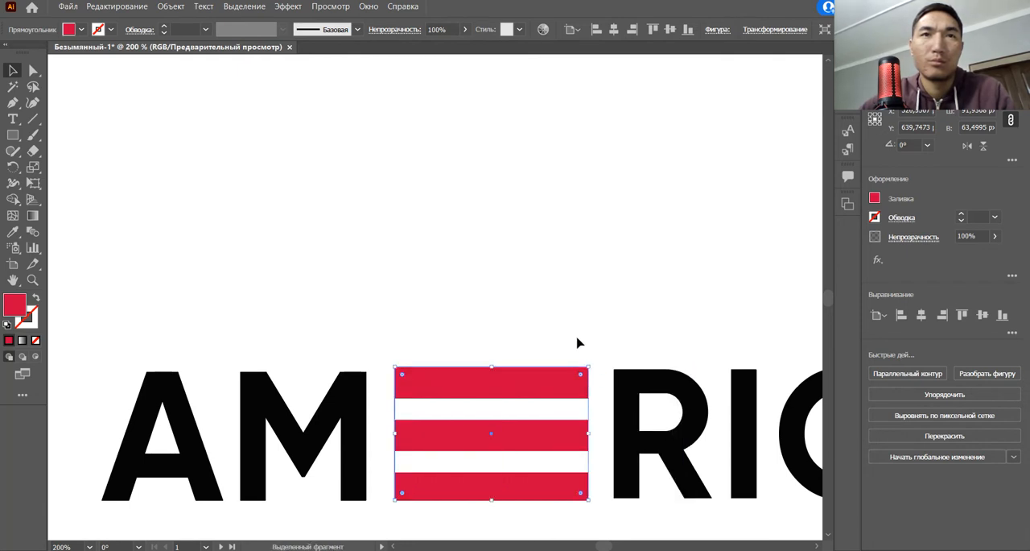
{"action": "left_click_drag", "start_coordinate": [461, 390], "coordinate": [502, 395]}
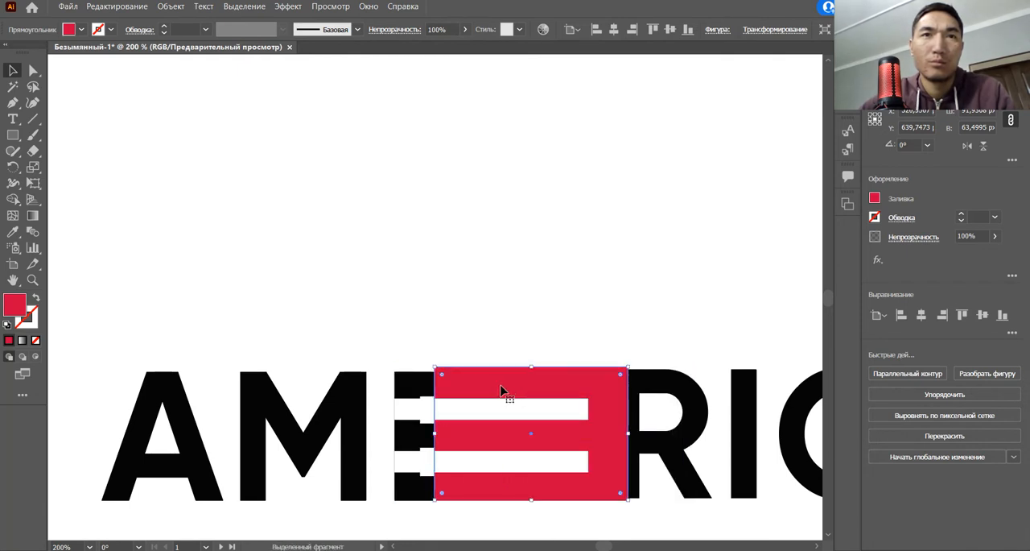
{"action": "key", "text": "ctrl+z"}
Step: Thicken both white stripes on the red rectangle, making the lower one about 11.5 px high
{"action": "left_click", "coordinate": [463, 412]}
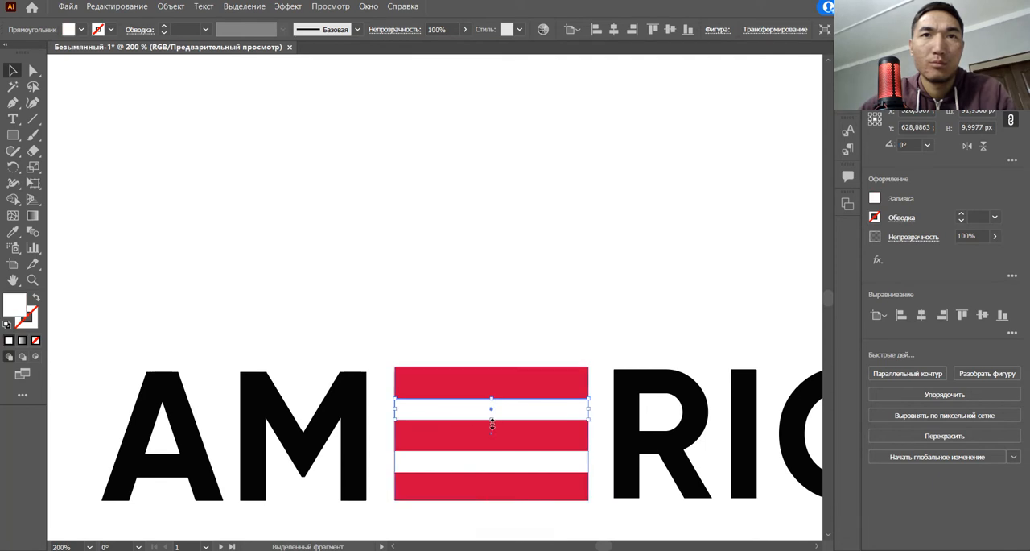
{"action": "scroll", "coordinate": [492, 424], "scroll_direction": "up", "scroll_amount": 2}
{"action": "left_click_drag", "start_coordinate": [493, 416], "coordinate": [525, 503]}
{"action": "scroll", "coordinate": [559, 473], "scroll_direction": "down", "scroll_amount": 2}
{"action": "scroll", "coordinate": [561, 480], "scroll_direction": "down", "scroll_amount": 1}
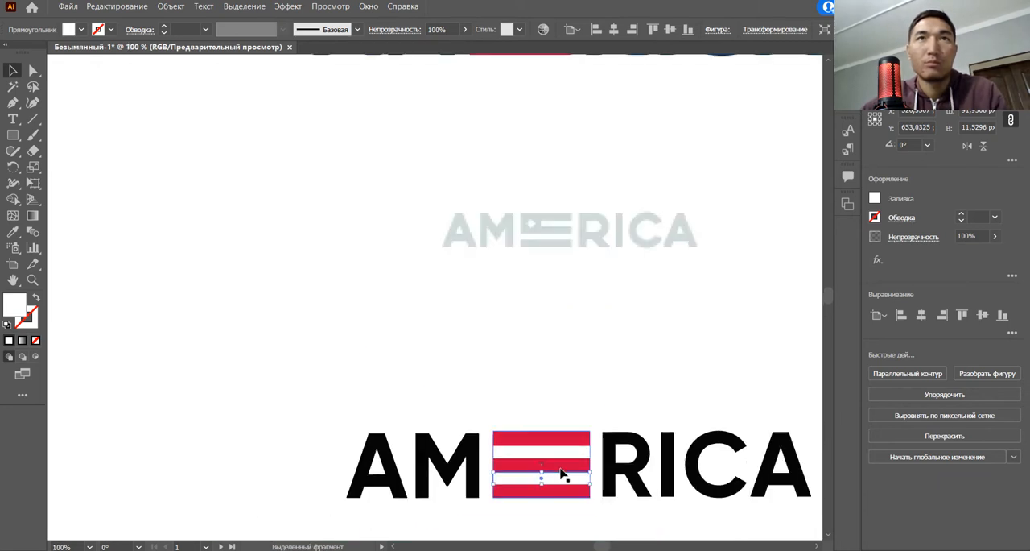
{"action": "left_click", "coordinate": [646, 380]}
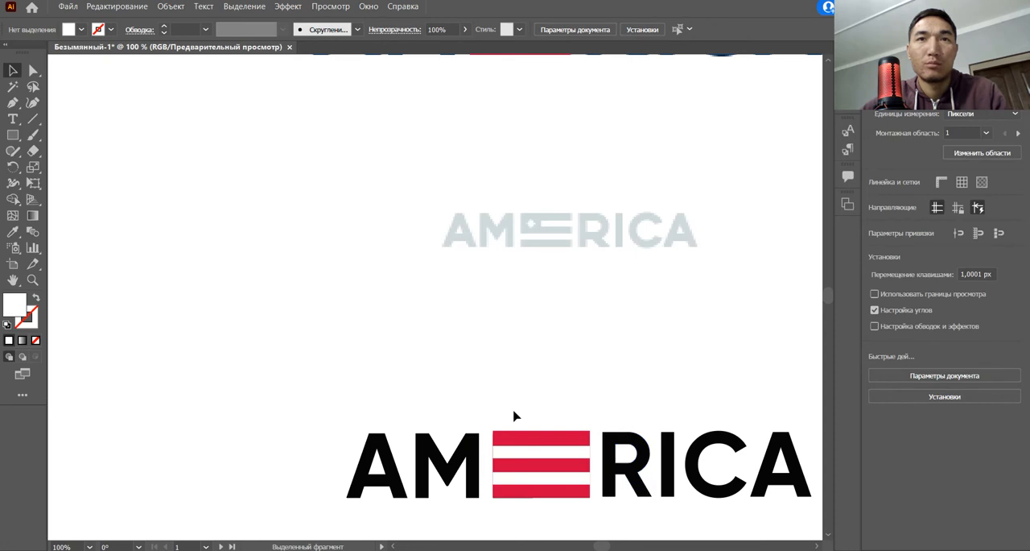
Step: Cut both white stripe areas out of the red rectangle with the Shape Builder, leaving three red bars
{"action": "left_click_drag", "start_coordinate": [516, 444], "coordinate": [580, 515]}
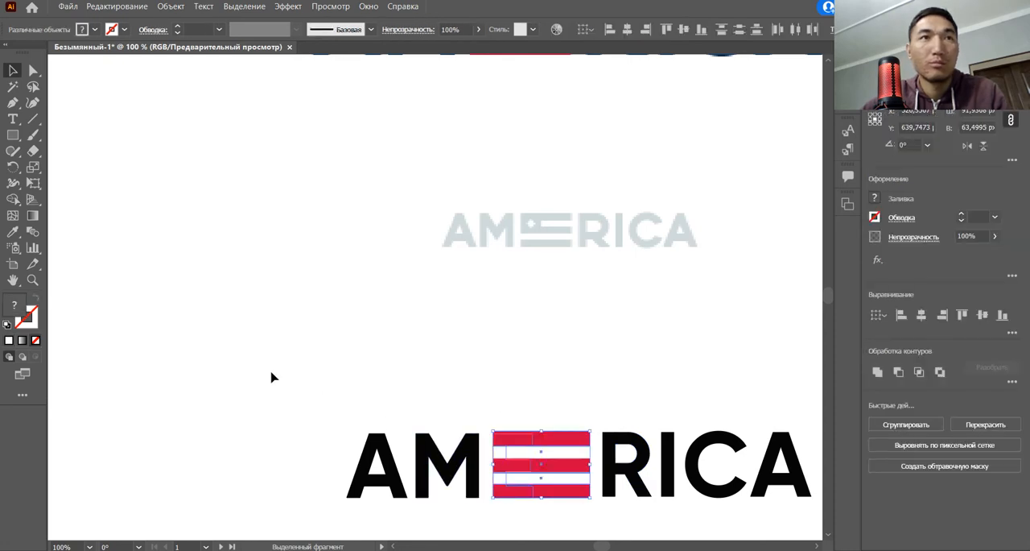
{"action": "left_click", "coordinate": [13, 200]}
{"action": "scroll", "coordinate": [542, 481], "scroll_direction": "up", "scroll_amount": 1}
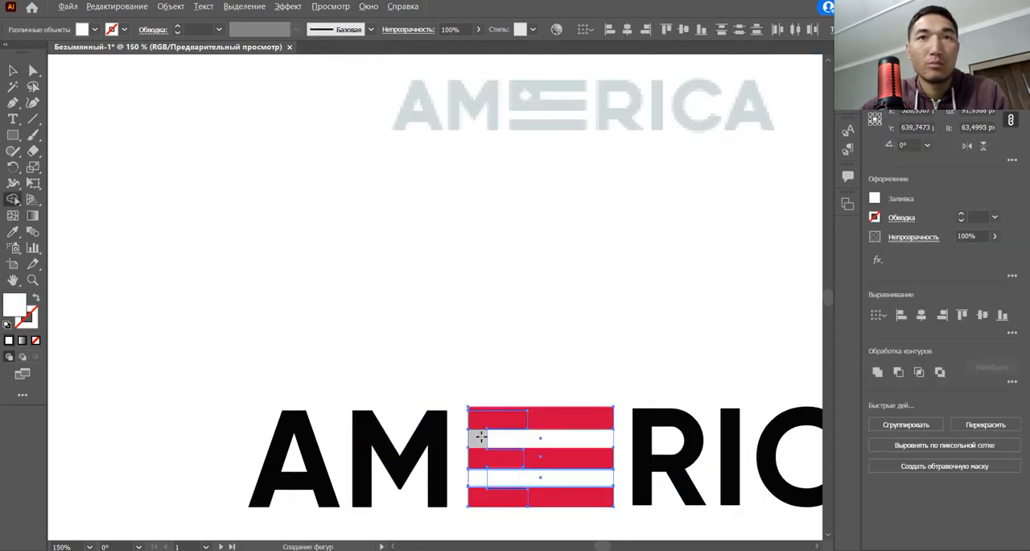
{"action": "left_click_drag", "start_coordinate": [463, 437], "coordinate": [543, 437]}
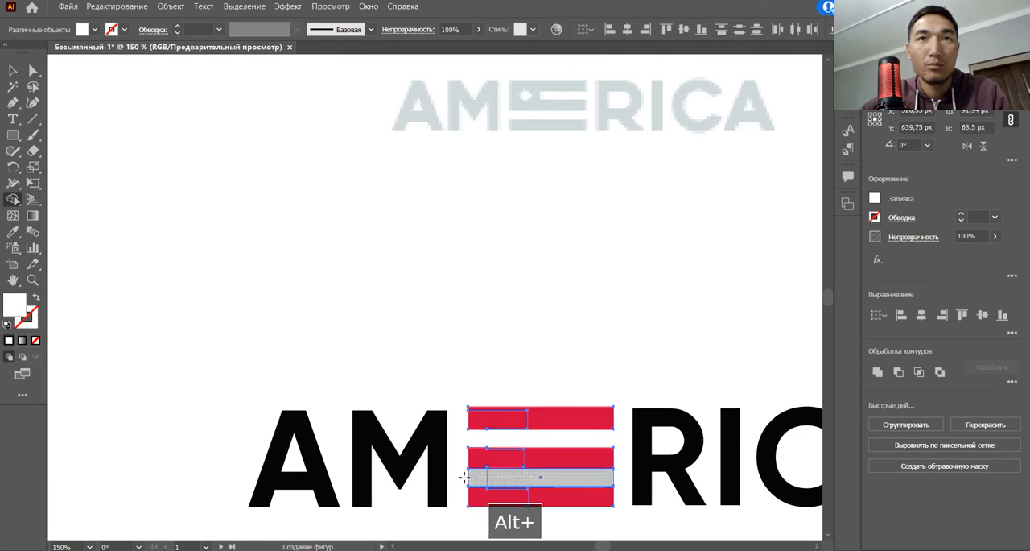
{"action": "left_click_drag", "start_coordinate": [464, 478], "coordinate": [465, 479]}
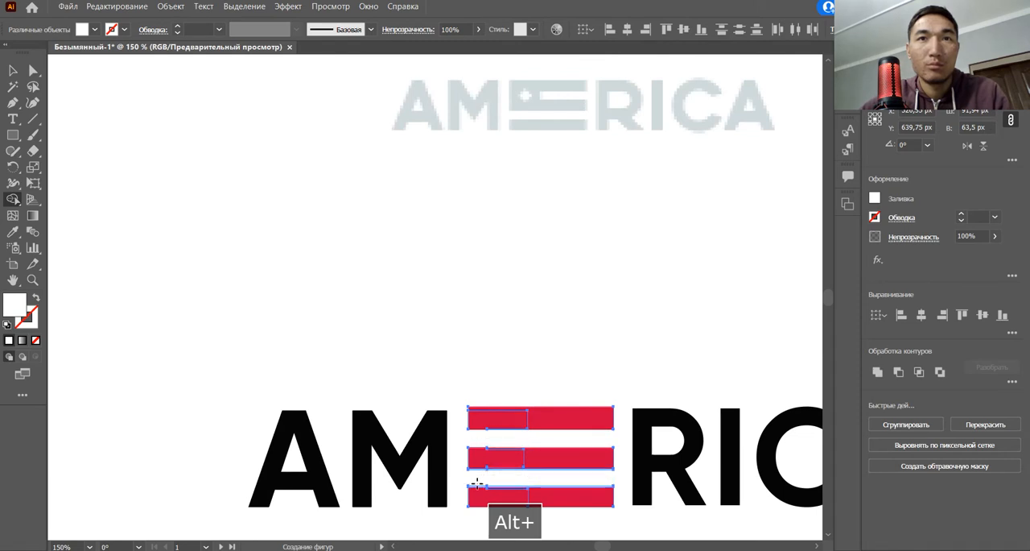
Step: Draw a white square about 39 × 39 px at the flag's upper-left corner, covering the start of the top two bars
{"action": "left_click", "coordinate": [13, 135]}
{"action": "scroll", "coordinate": [469, 400], "scroll_direction": "up", "scroll_amount": 1}
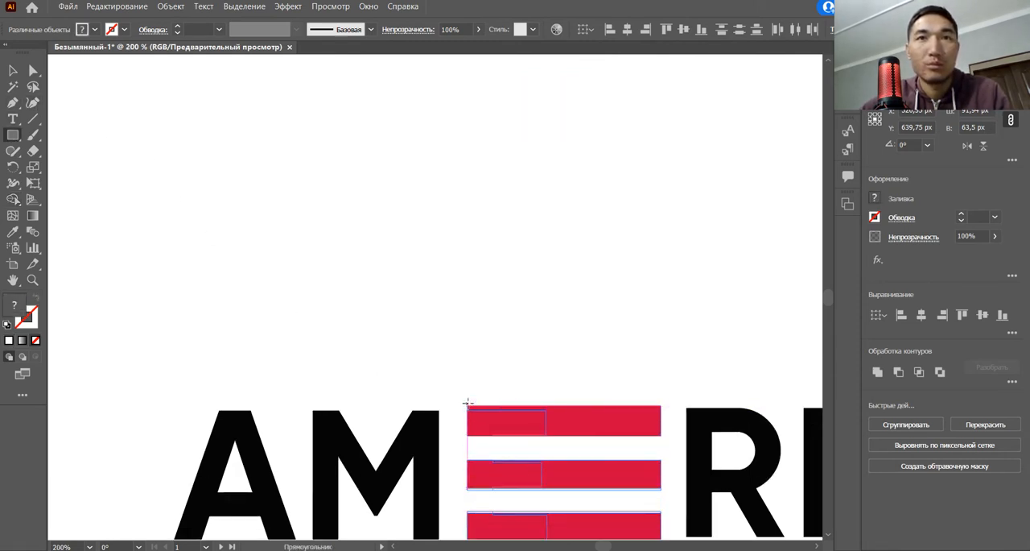
{"action": "left_click_drag", "start_coordinate": [467, 405], "coordinate": [547, 486]}
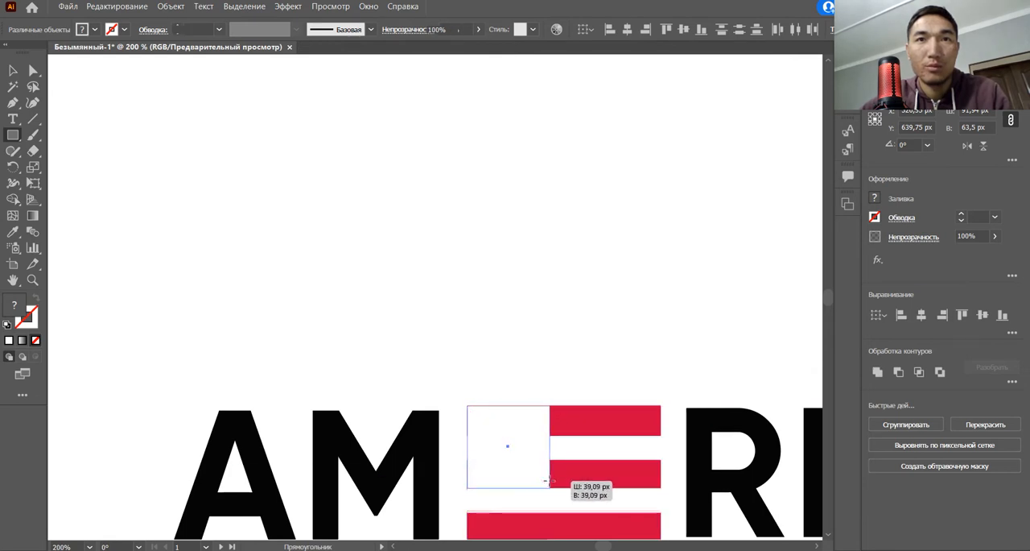
{"action": "key", "text": "ctrl+plus"}
{"action": "key", "text": "ctrl+plus"}
{"action": "left_click", "coordinate": [13, 74]}
{"action": "left_click", "coordinate": [562, 326]}
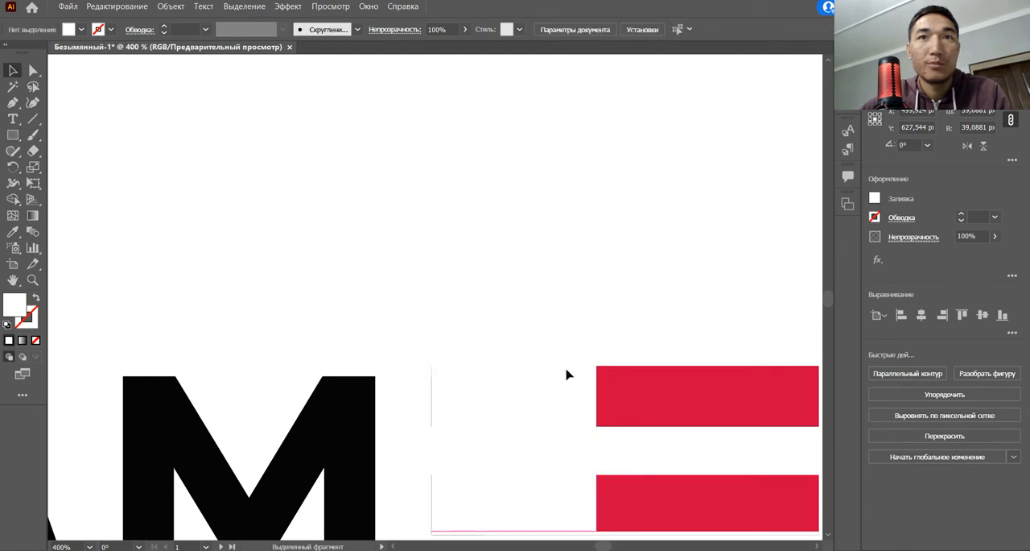
Step: Remove the thin leftover slivers along the edges of the lower white stripe with the Shape Builder
{"action": "left_click_drag", "start_coordinate": [515, 451], "coordinate": [561, 414]}
{"action": "scroll", "coordinate": [554, 444], "scroll_direction": "down", "scroll_amount": 2}
{"action": "left_click", "coordinate": [536, 337]}
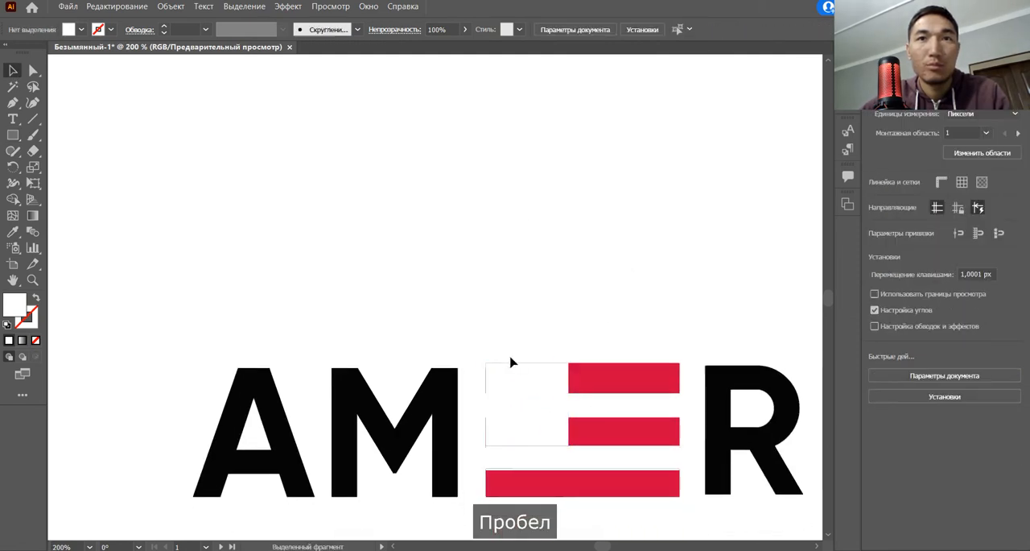
{"action": "left_click_drag", "start_coordinate": [511, 362], "coordinate": [614, 509]}
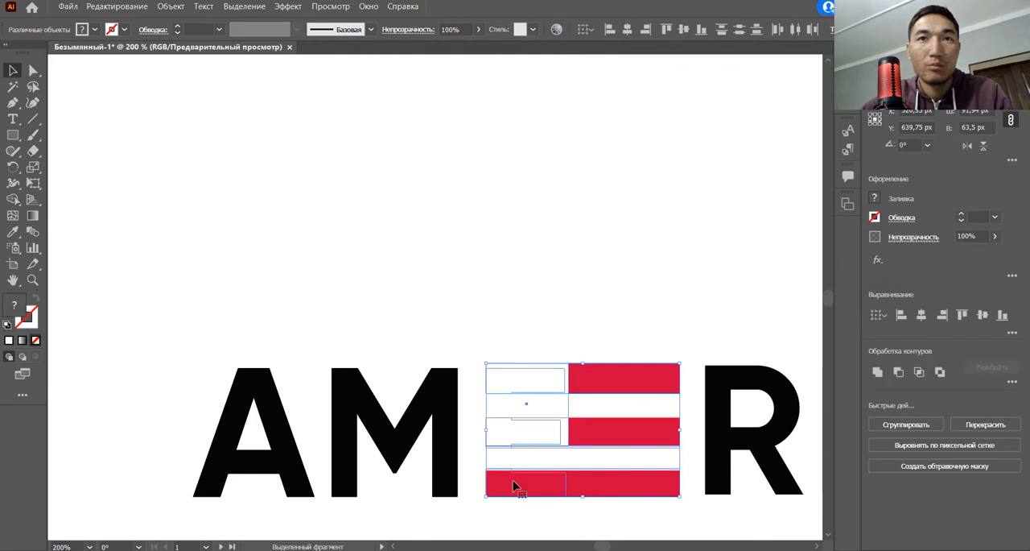
{"action": "left_click", "coordinate": [13, 203]}
{"action": "scroll", "coordinate": [462, 489], "scroll_direction": "up", "scroll_amount": 2}
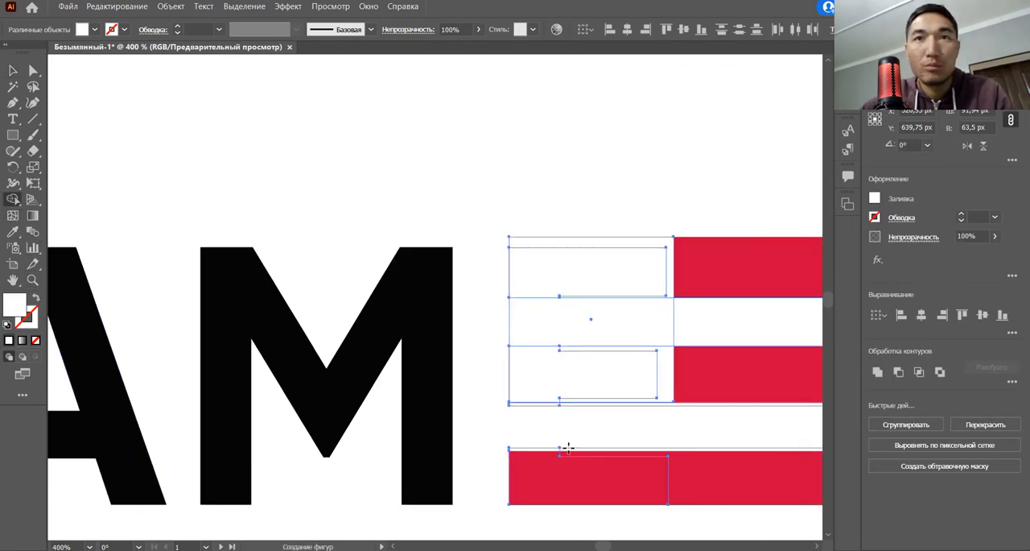
{"action": "key", "text": "alt"}
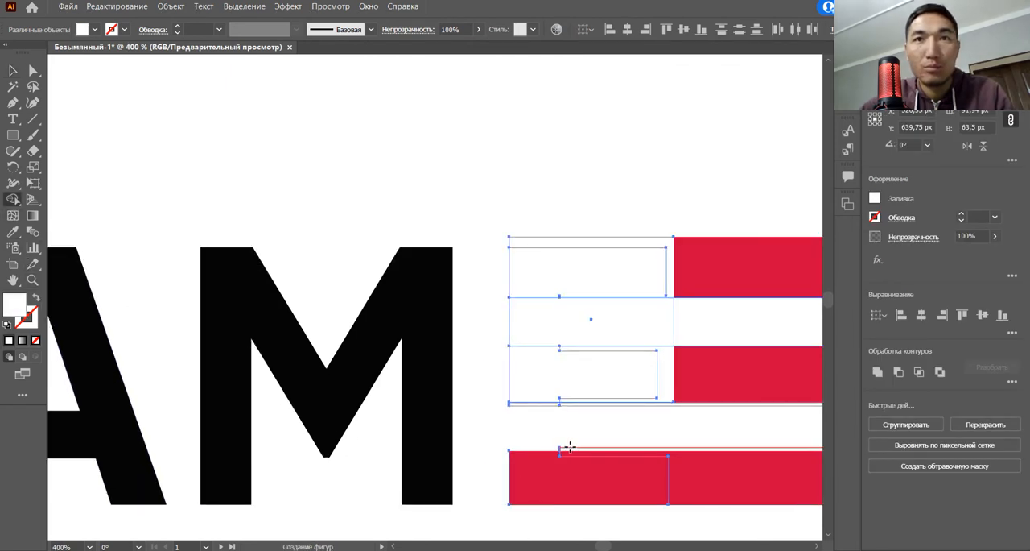
{"action": "scroll", "coordinate": [576, 423], "scroll_direction": "up", "scroll_amount": 1}
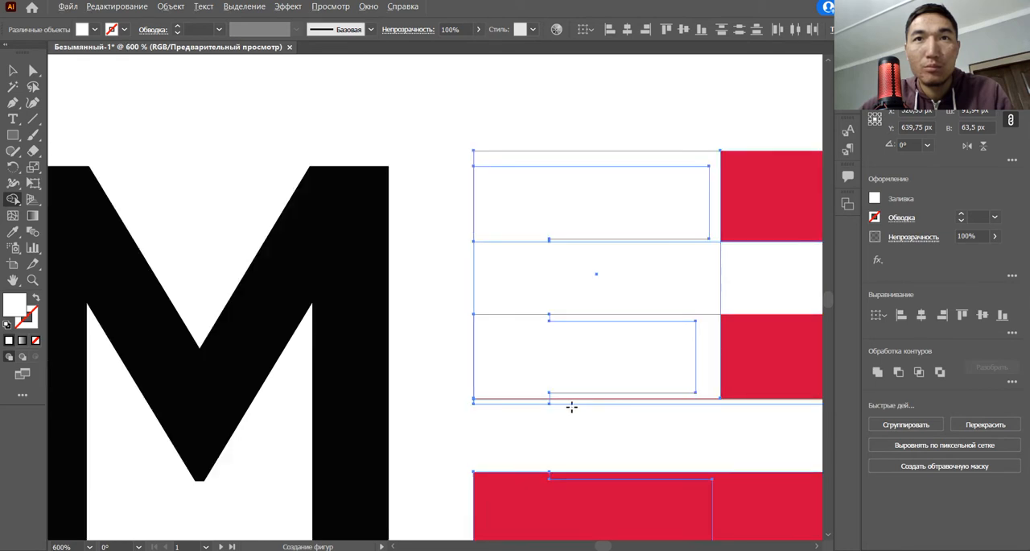
{"action": "key", "text": "space"}
{"action": "left_click_drag", "start_coordinate": [688, 427], "coordinate": [517, 421]}
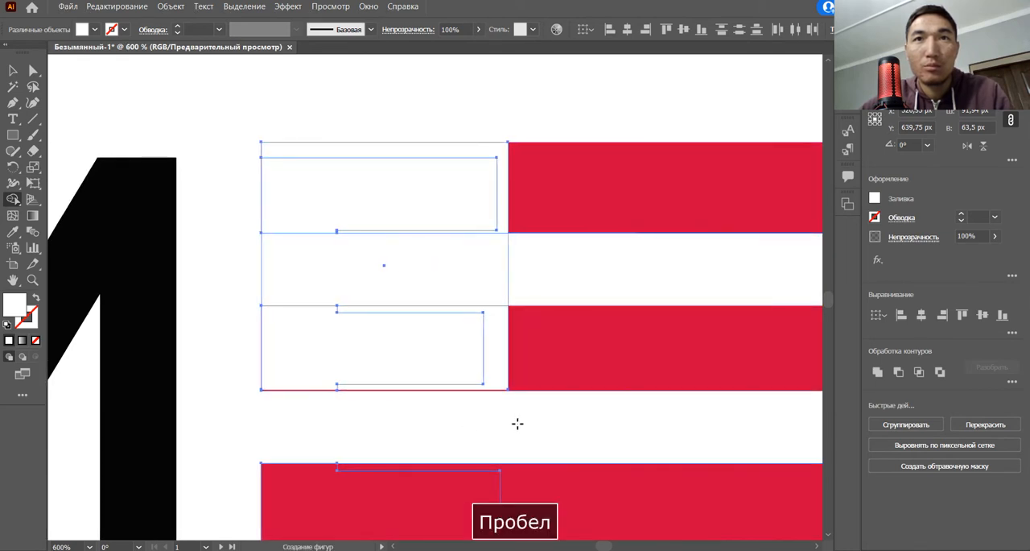
Step: Enlarge the white square to about 39.27 × 39.27 px and shift it slightly left against the red bars
{"action": "left_click", "coordinate": [475, 283]}
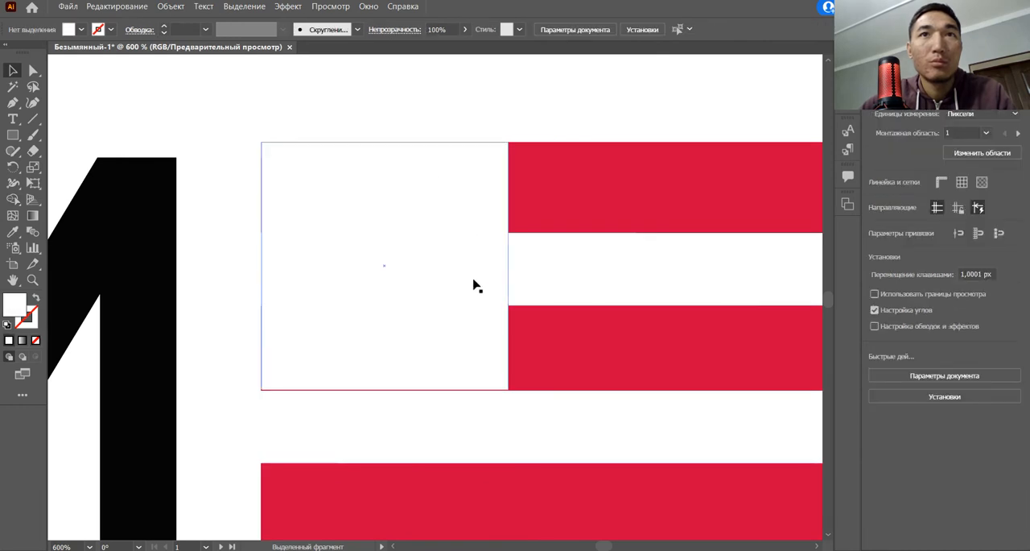
{"action": "left_click_drag", "start_coordinate": [389, 388], "coordinate": [389, 392]}
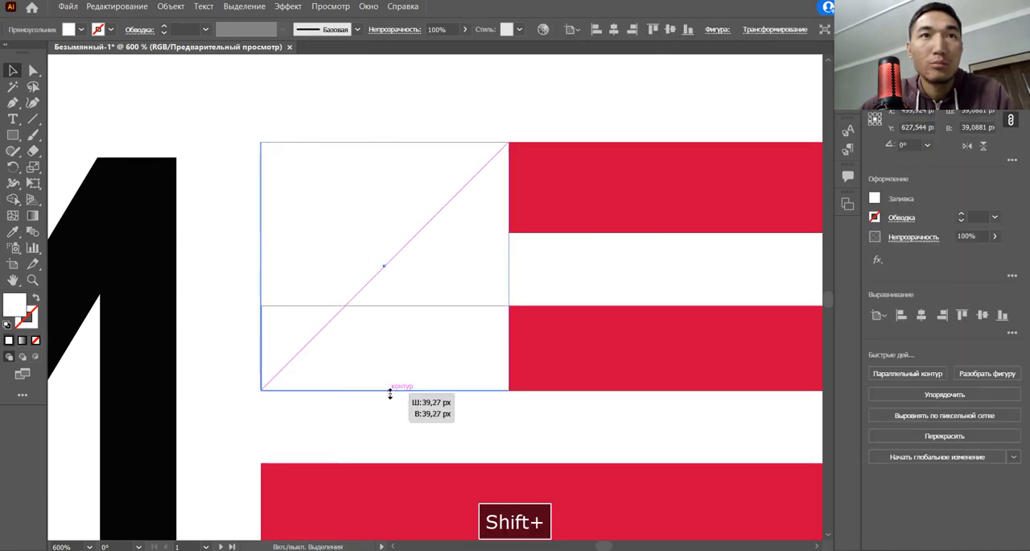
{"action": "left_click_drag", "start_coordinate": [400, 297], "coordinate": [394, 296]}
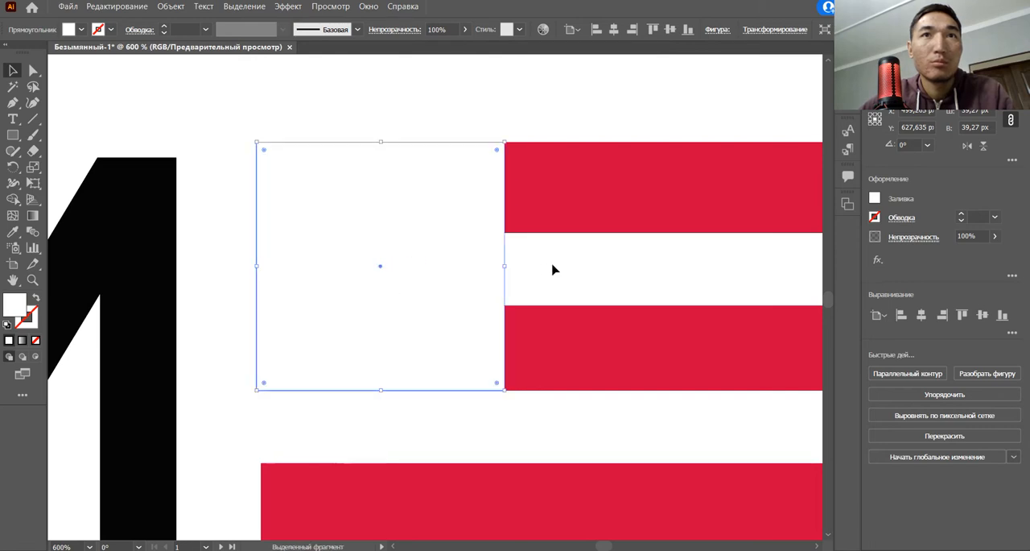
Step: Fill the white square with the navy blue sampled from the reference logo
{"action": "scroll", "coordinate": [568, 269], "scroll_direction": "down", "scroll_amount": 4}
{"action": "left_click_drag", "start_coordinate": [572, 285], "coordinate": [508, 446]}
{"action": "scroll", "coordinate": [528, 430], "scroll_direction": "down", "scroll_amount": 1}
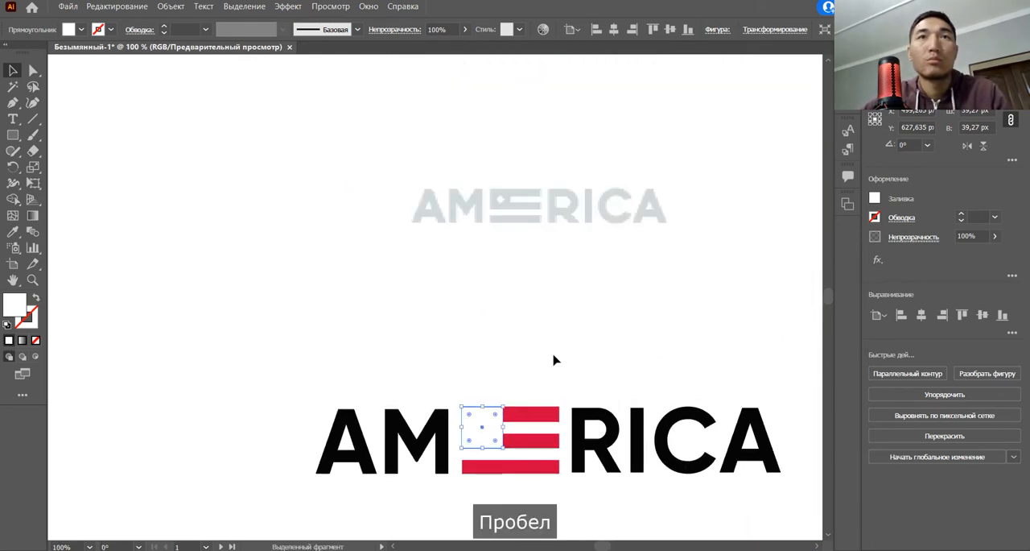
{"action": "scroll", "coordinate": [554, 360], "scroll_direction": "down", "scroll_amount": 1}
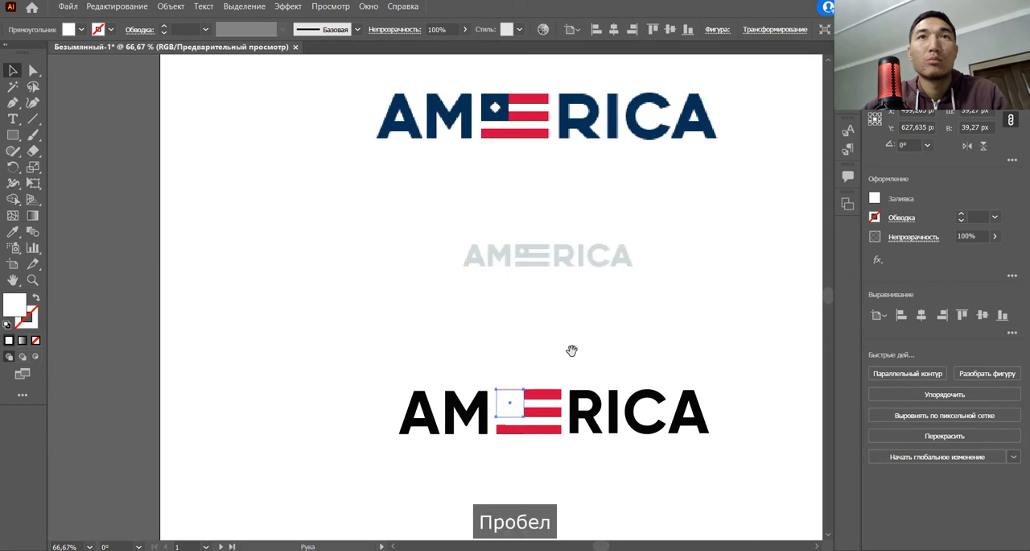
{"action": "left_click", "coordinate": [506, 399]}
{"action": "key", "text": "i"}
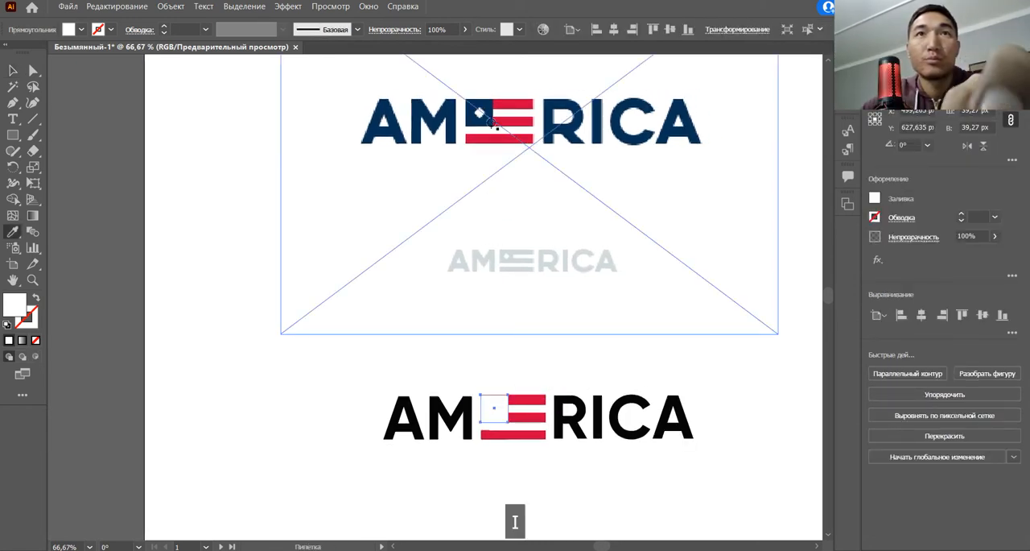
{"action": "left_click", "coordinate": [488, 106]}
{"action": "key", "text": "v"}
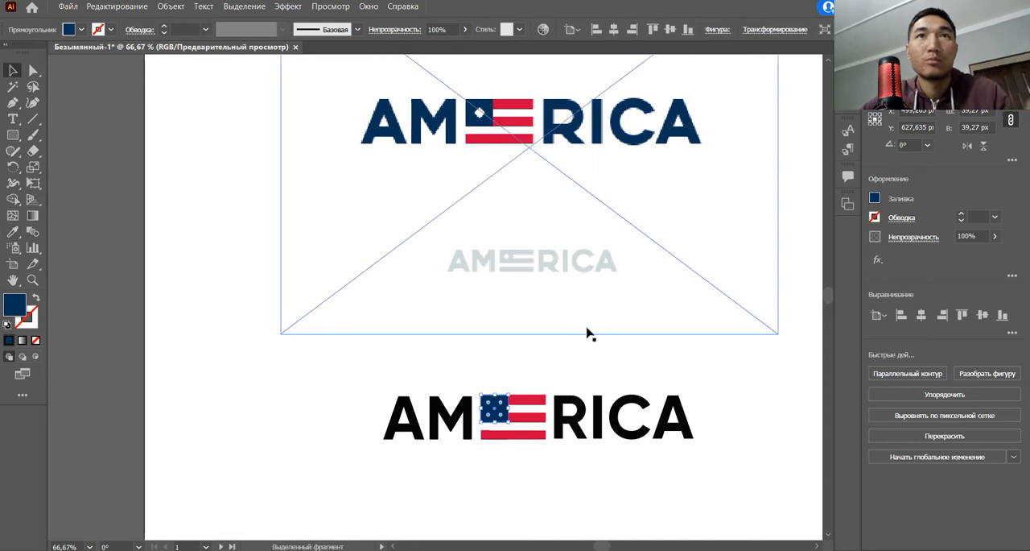
{"action": "left_click", "coordinate": [610, 356]}
Step: Try to clean up the uneven upper edge of the bottom red bar with the Shape Builder
{"action": "scroll", "coordinate": [519, 390], "scroll_direction": "up", "scroll_amount": 1}
{"action": "left_click", "coordinate": [483, 448]}
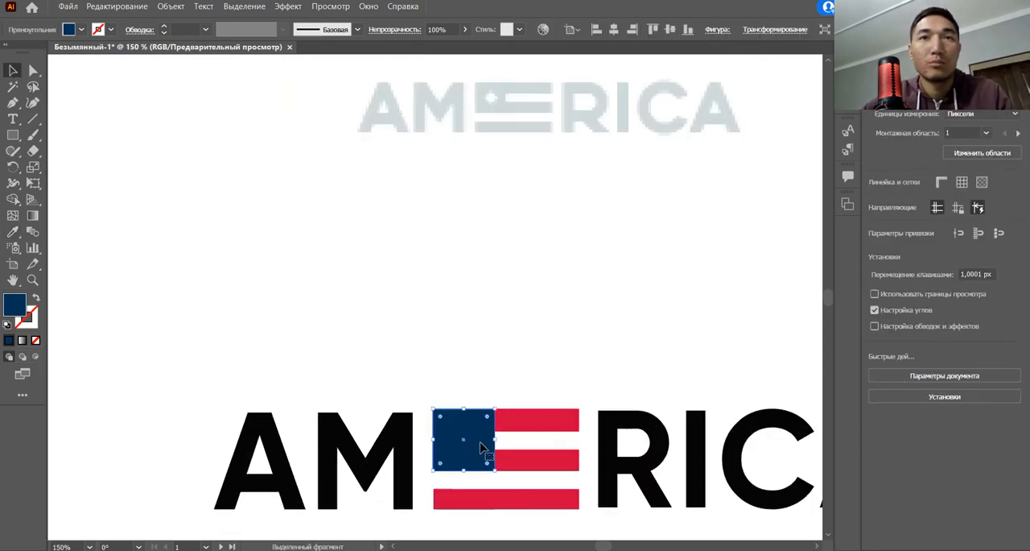
{"action": "scroll", "coordinate": [490, 455], "scroll_direction": "up", "scroll_amount": 1}
{"action": "scroll", "coordinate": [472, 498], "scroll_direction": "up", "scroll_amount": 6}
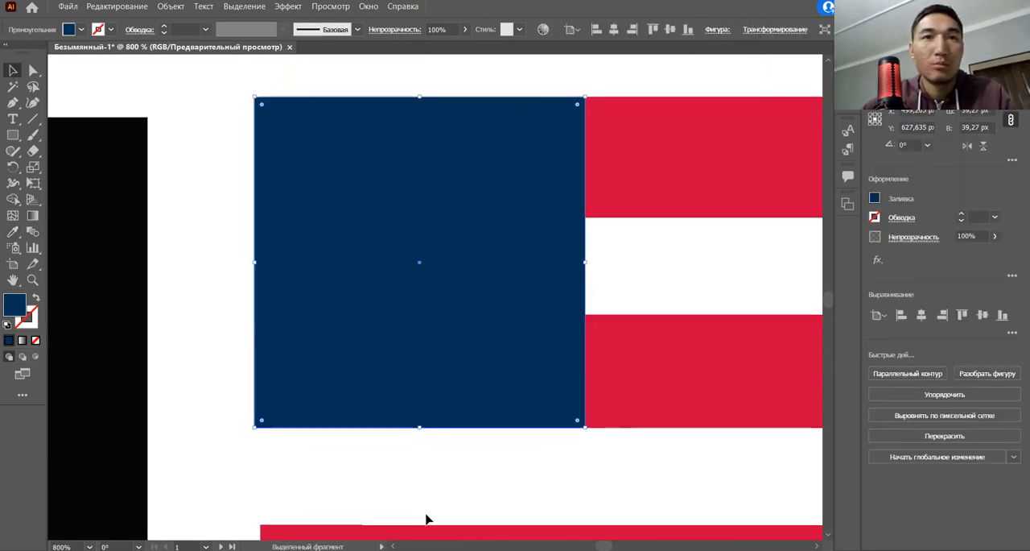
{"action": "key", "text": "space"}
{"action": "left_click_drag", "start_coordinate": [202, 375], "coordinate": [409, 450]}
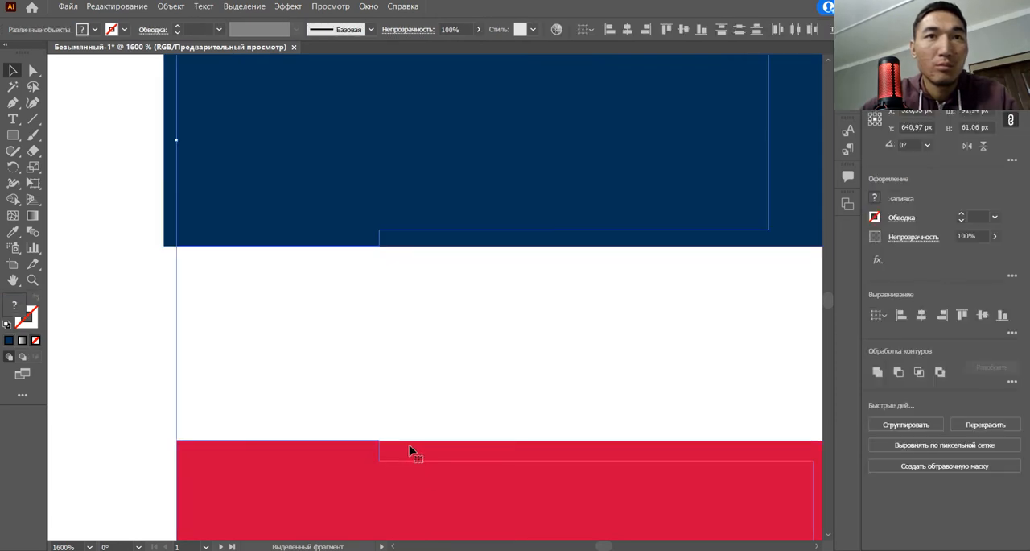
{"action": "left_click", "coordinate": [13, 199]}
{"action": "scroll", "coordinate": [297, 350], "scroll_direction": "up", "scroll_amount": 1}
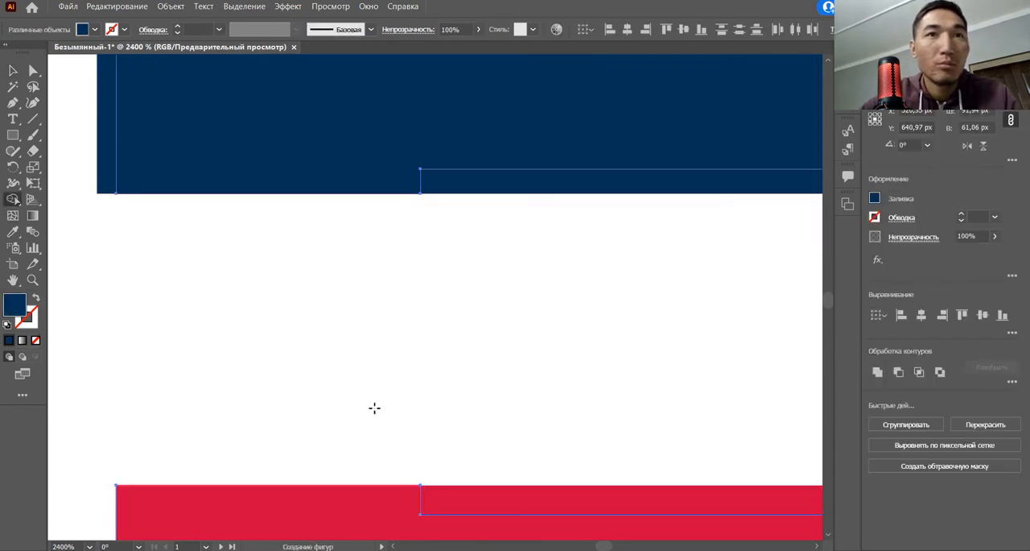
{"action": "left_click", "coordinate": [380, 485], "text": "alt"}
{"action": "key", "text": "ctrl+z"}
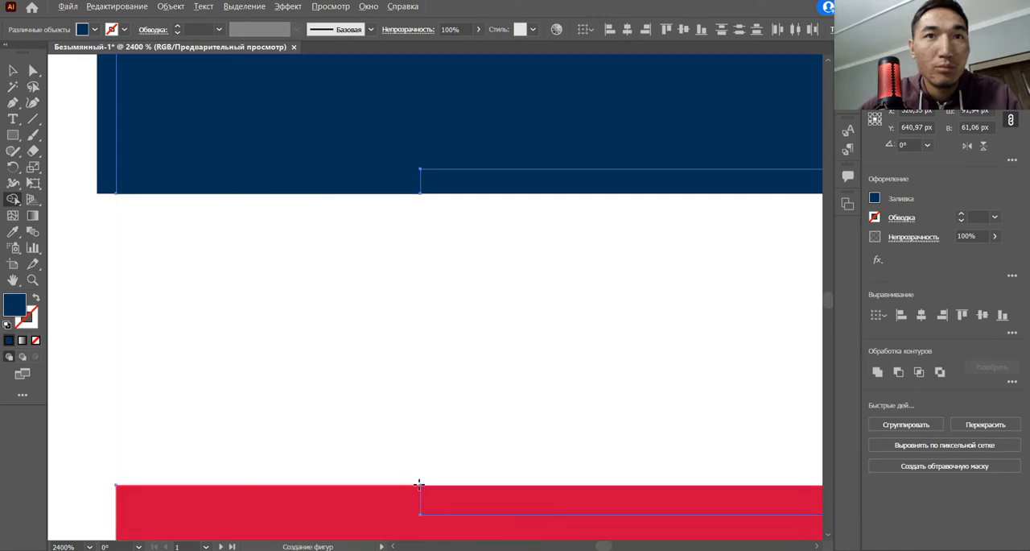
{"action": "left_click", "coordinate": [419, 485], "text": "alt"}
{"action": "key", "text": "ctrl+z"}
{"action": "scroll", "coordinate": [444, 461], "scroll_direction": "down", "scroll_amount": 1}
{"action": "scroll", "coordinate": [444, 460], "scroll_direction": "down", "scroll_amount": 4}
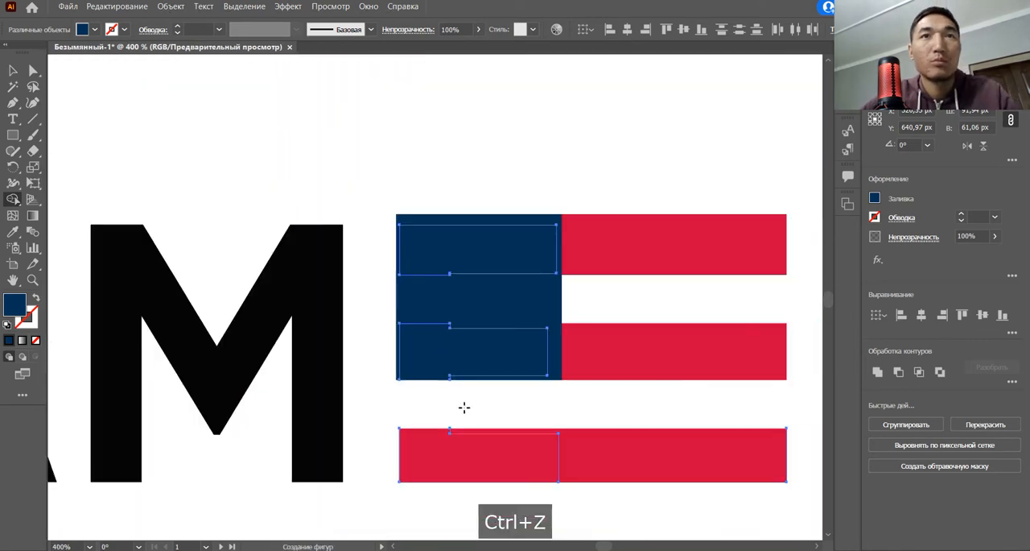
{"action": "left_click", "coordinate": [13, 71]}
{"action": "left_click", "coordinate": [510, 291]}
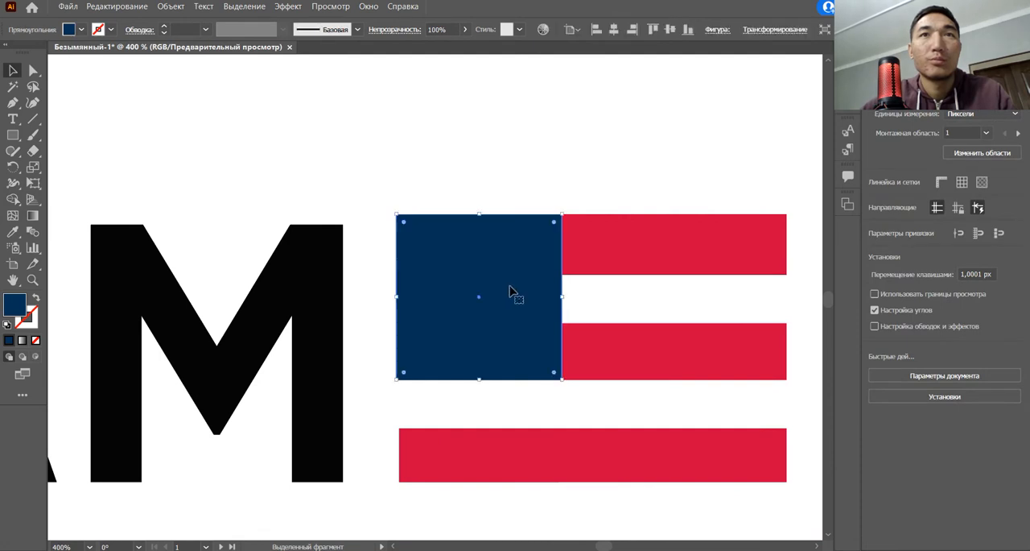
{"action": "left_click_drag", "start_coordinate": [483, 214], "coordinate": [483, 234]}
{"action": "key", "text": "ctrl+z"}
{"action": "left_click", "coordinate": [527, 186]}
Step: Place a white square about 12 × 12 px at the navy square's centre, made from a scaled-down copy of it
{"action": "left_click", "coordinate": [507, 266]}
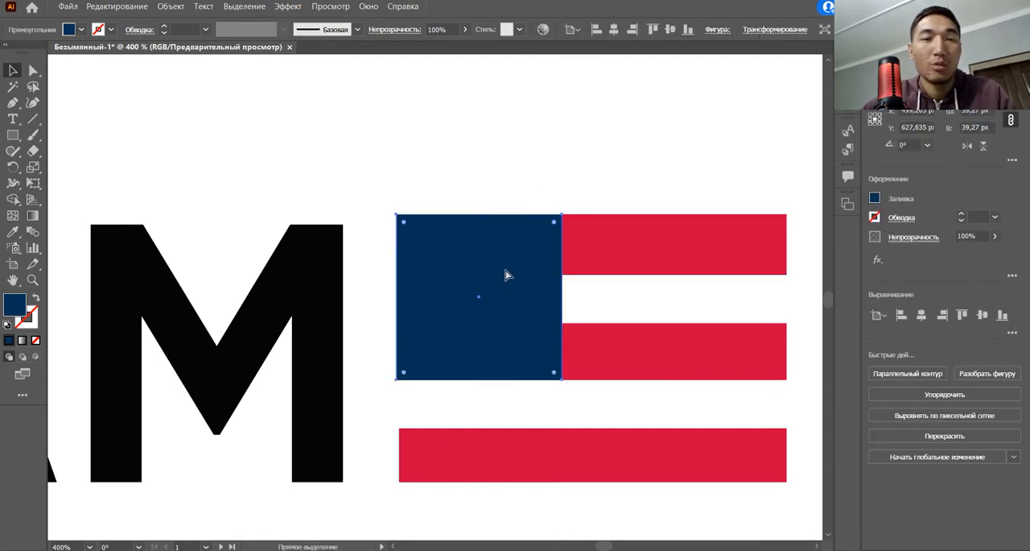
{"action": "key", "text": "ctrl+c"}
{"action": "key", "text": "ctrl+f"}
{"action": "left_click_drag", "start_coordinate": [480, 215], "coordinate": [485, 273]}
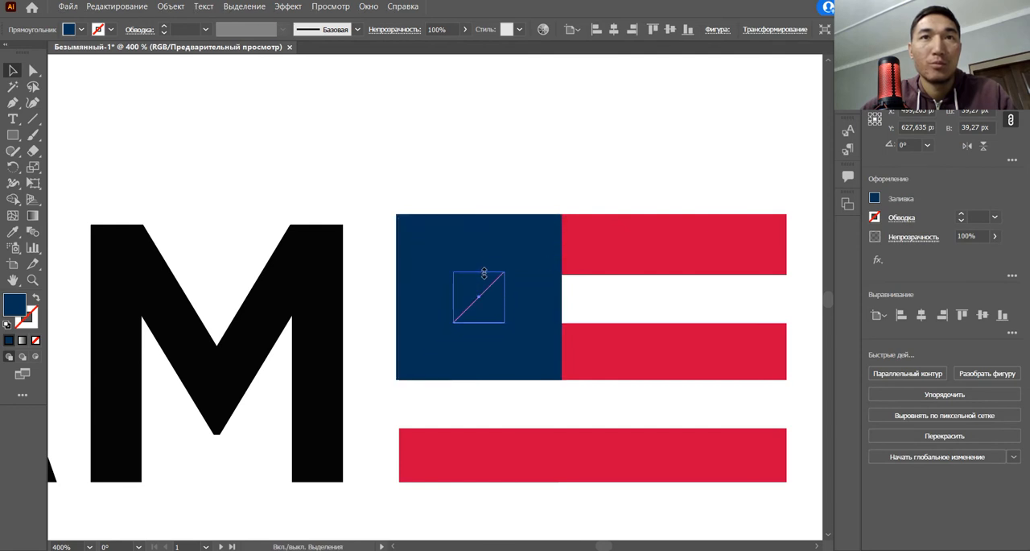
{"action": "key", "text": "i"}
{"action": "left_click", "coordinate": [651, 292]}
Step: Rotate the small white square into a diamond, matching the reference logo
{"action": "scroll", "coordinate": [651, 291], "scroll_direction": "down", "scroll_amount": 5}
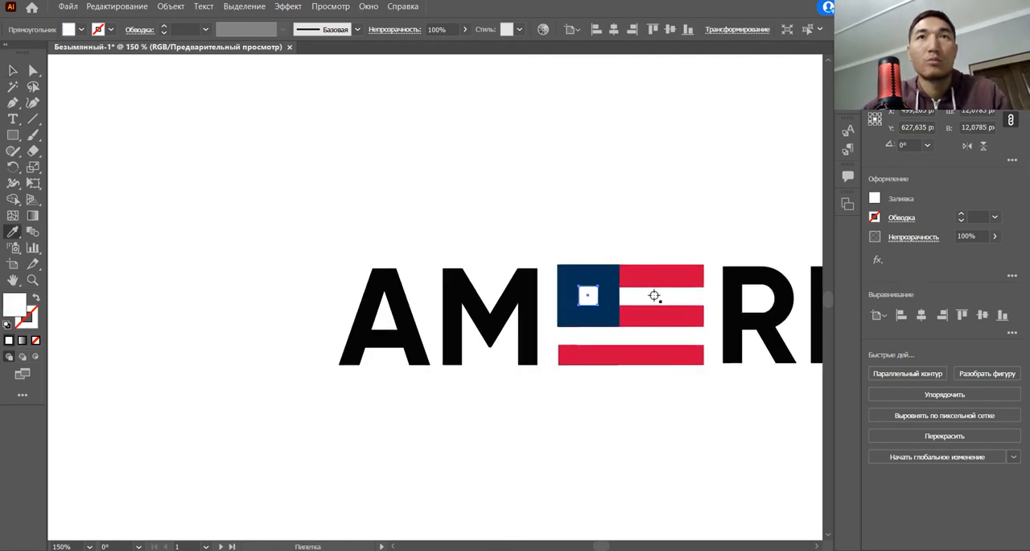
{"action": "key", "text": "space"}
{"action": "left_click_drag", "start_coordinate": [644, 196], "coordinate": [496, 364]}
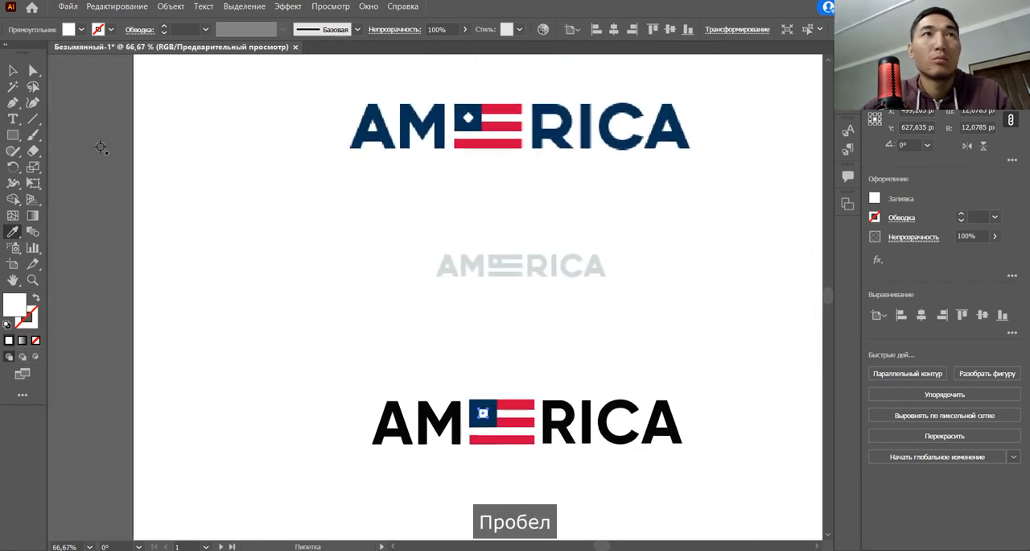
{"action": "key", "text": "v"}
{"action": "left_click", "coordinate": [513, 335]}
{"action": "scroll", "coordinate": [513, 368], "scroll_direction": "up", "scroll_amount": 1}
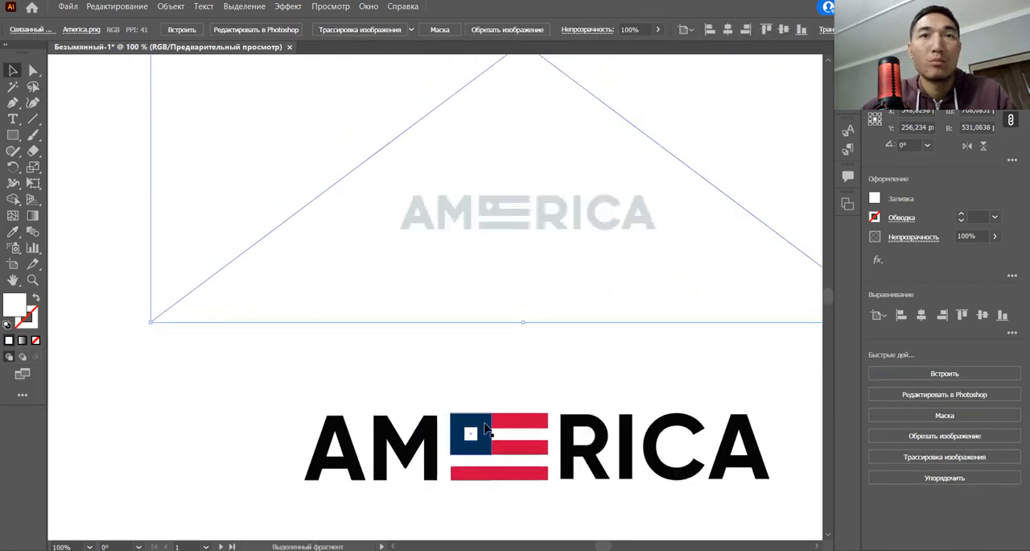
{"action": "scroll", "coordinate": [486, 429], "scroll_direction": "up", "scroll_amount": 2}
{"action": "left_click", "coordinate": [459, 438]}
{"action": "scroll", "coordinate": [471, 427], "scroll_direction": "up", "scroll_amount": 1}
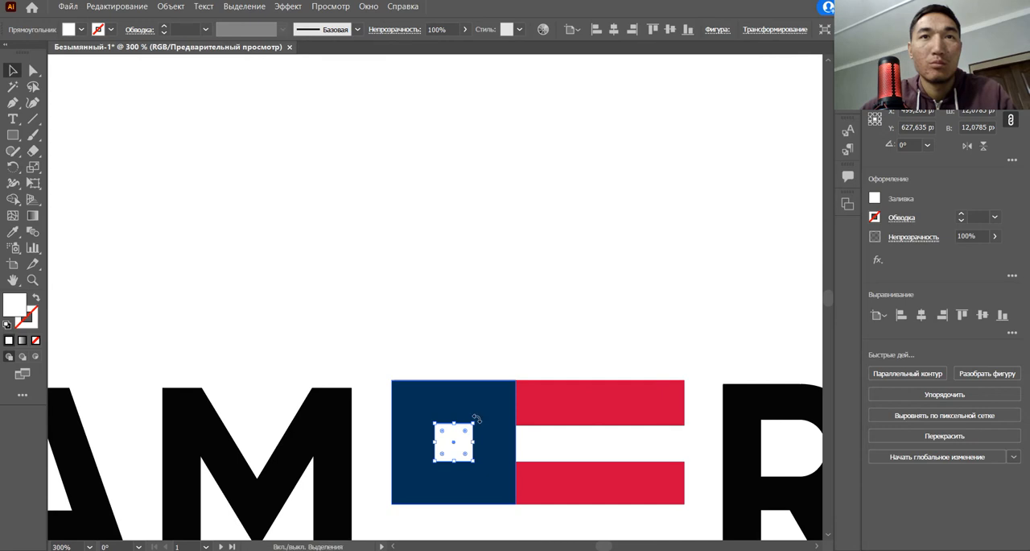
{"action": "left_click_drag", "start_coordinate": [477, 418], "coordinate": [485, 439]}
{"action": "left_click", "coordinate": [610, 353]}
Step: Try to nudge the bottom red bar slightly upward
{"action": "scroll", "coordinate": [624, 349], "scroll_direction": "down", "scroll_amount": 3}
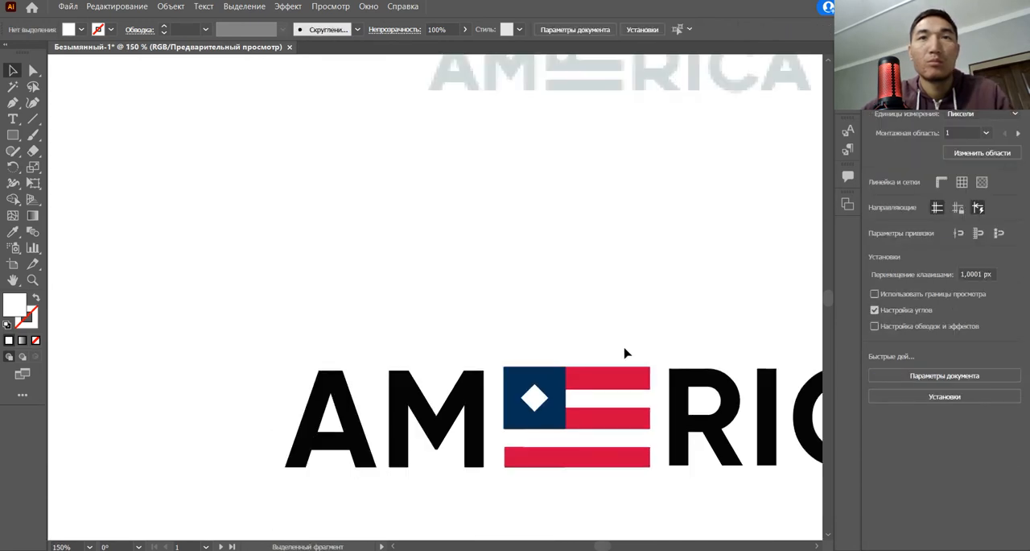
{"action": "left_click_drag", "start_coordinate": [646, 337], "coordinate": [572, 379]}
{"action": "scroll", "coordinate": [625, 357], "scroll_direction": "down", "scroll_amount": 1}
{"action": "left_click_drag", "start_coordinate": [625, 357], "coordinate": [593, 380]}
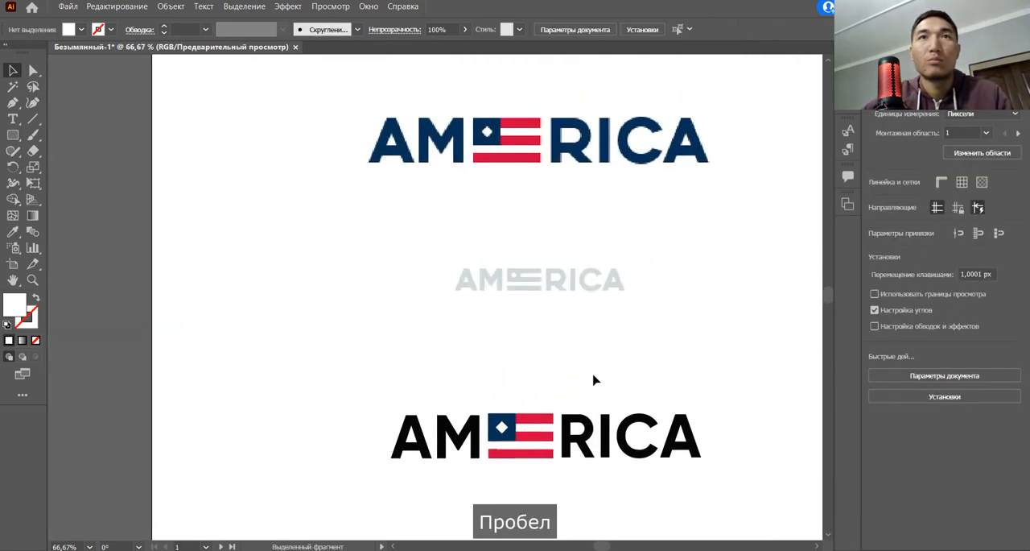
{"action": "scroll", "coordinate": [543, 490], "scroll_direction": "up", "scroll_amount": 4}
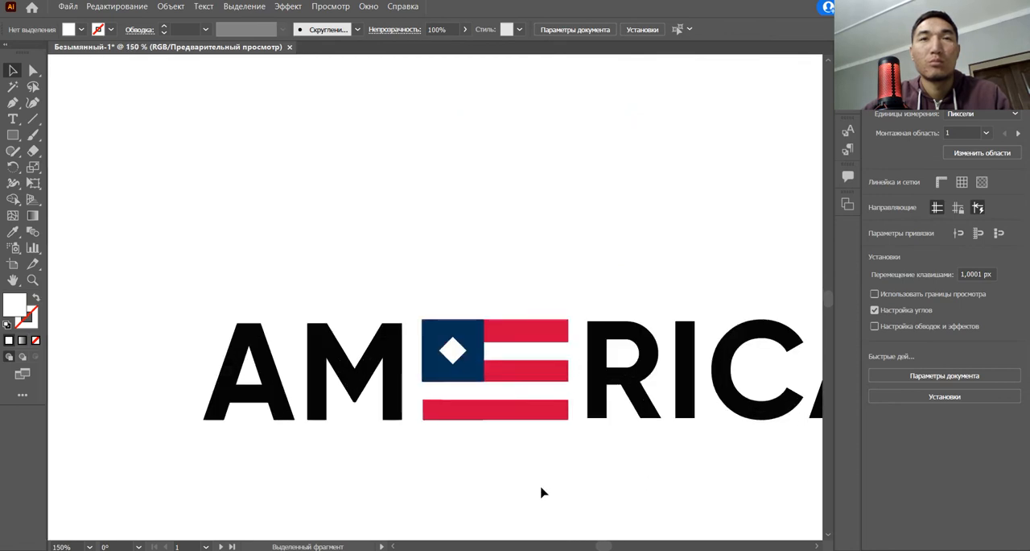
{"action": "left_click_drag", "start_coordinate": [444, 394], "coordinate": [453, 449]}
{"action": "scroll", "coordinate": [492, 428], "scroll_direction": "up", "scroll_amount": 3}
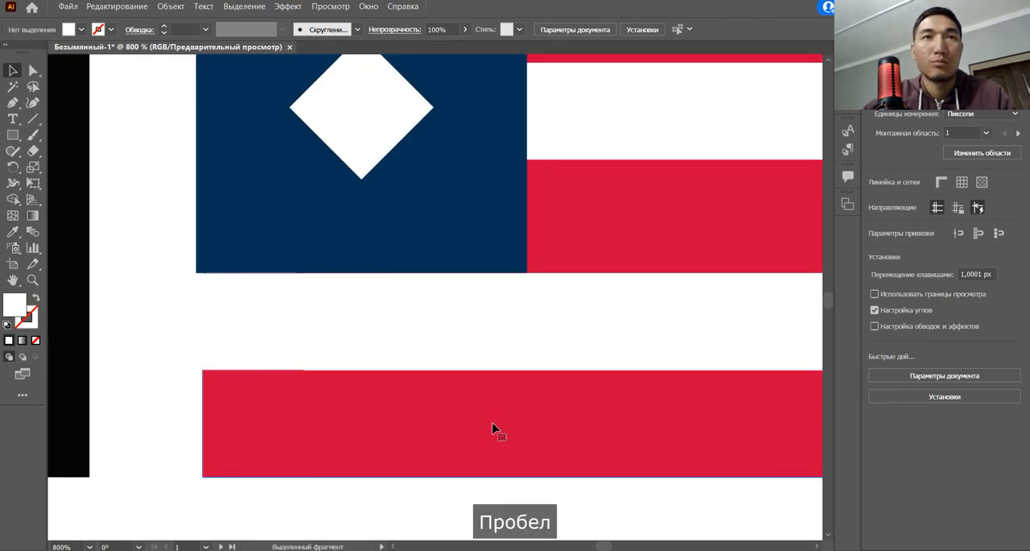
{"action": "left_click", "coordinate": [644, 387]}
{"action": "left_click_drag", "start_coordinate": [593, 370], "coordinate": [591, 366]}
{"action": "key", "text": "ctrl+z"}
{"action": "left_click", "coordinate": [382, 338]}
Step: Examine the bottom red bar's upper edge up close, the flag's outlines and the whole AMERICA lettering
{"action": "scroll", "coordinate": [270, 354], "scroll_direction": "up", "scroll_amount": 2}
{"action": "left_click_drag", "start_coordinate": [271, 360], "coordinate": [320, 424]}
{"action": "scroll", "coordinate": [352, 429], "scroll_direction": "up", "scroll_amount": 2}
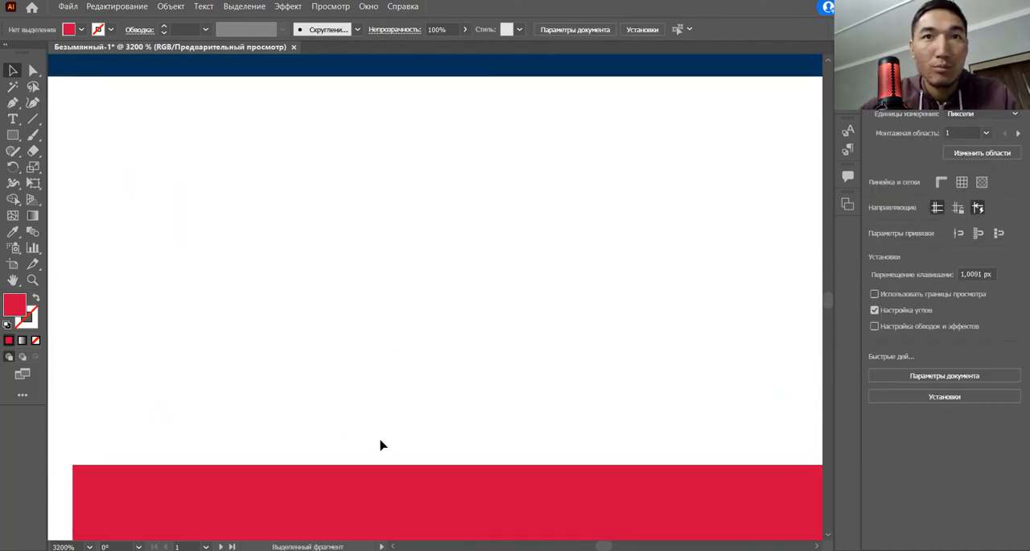
{"action": "scroll", "coordinate": [503, 478], "scroll_direction": "down", "scroll_amount": 6}
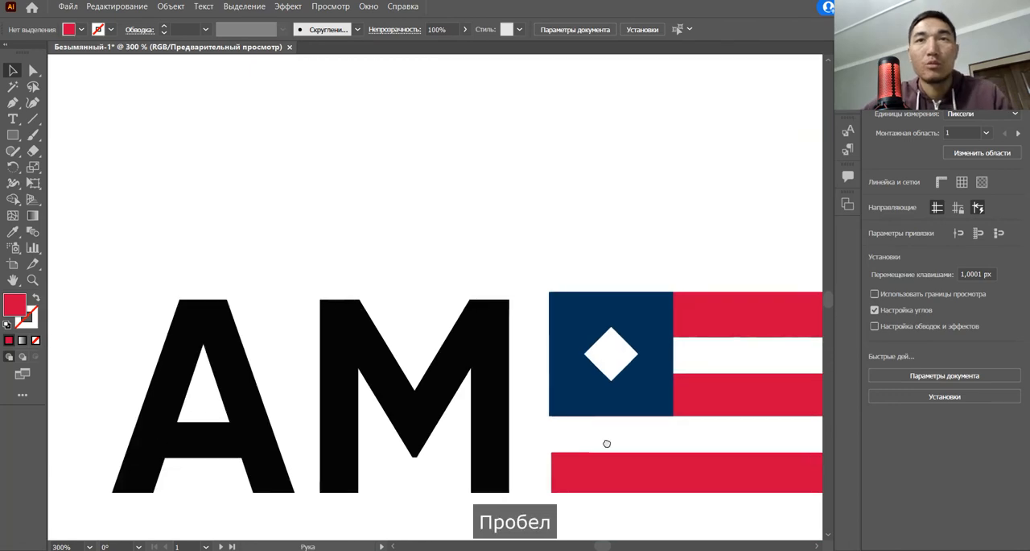
{"action": "left_click_drag", "start_coordinate": [607, 444], "coordinate": [510, 430]}
{"action": "scroll", "coordinate": [519, 429], "scroll_direction": "down", "scroll_amount": 1}
{"action": "left_click_drag", "start_coordinate": [591, 481], "coordinate": [555, 500]}
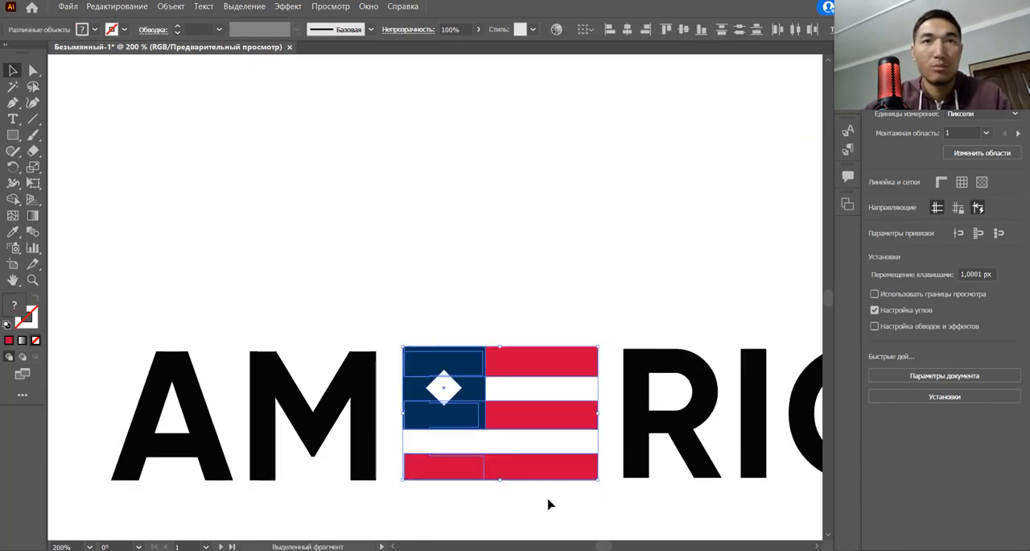
{"action": "scroll", "coordinate": [619, 506], "scroll_direction": "down", "scroll_amount": 1}
{"action": "left_click_drag", "start_coordinate": [619, 506], "coordinate": [452, 473]}
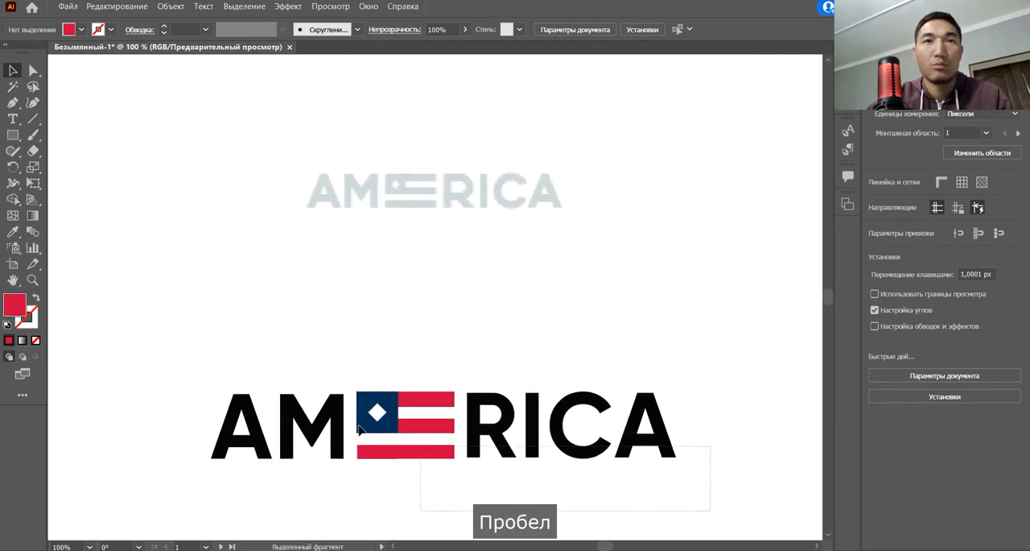
{"action": "left_click_drag", "start_coordinate": [359, 429], "coordinate": [201, 344]}
{"action": "left_click", "coordinate": [365, 335]}
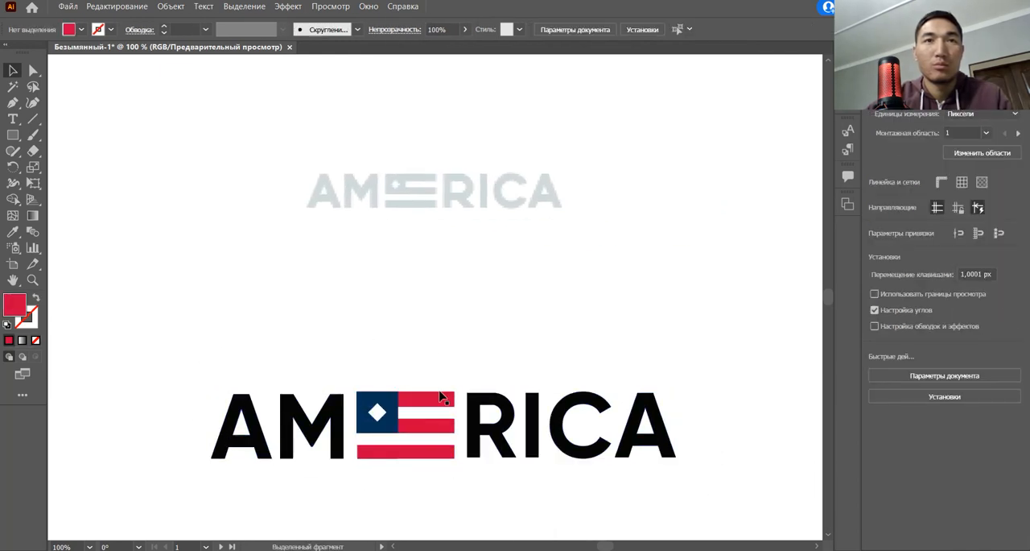
Step: Move all the flag pieces, including the navy square and white diamond, about 80 px up off the black E underneath
{"action": "left_click", "coordinate": [387, 400]}
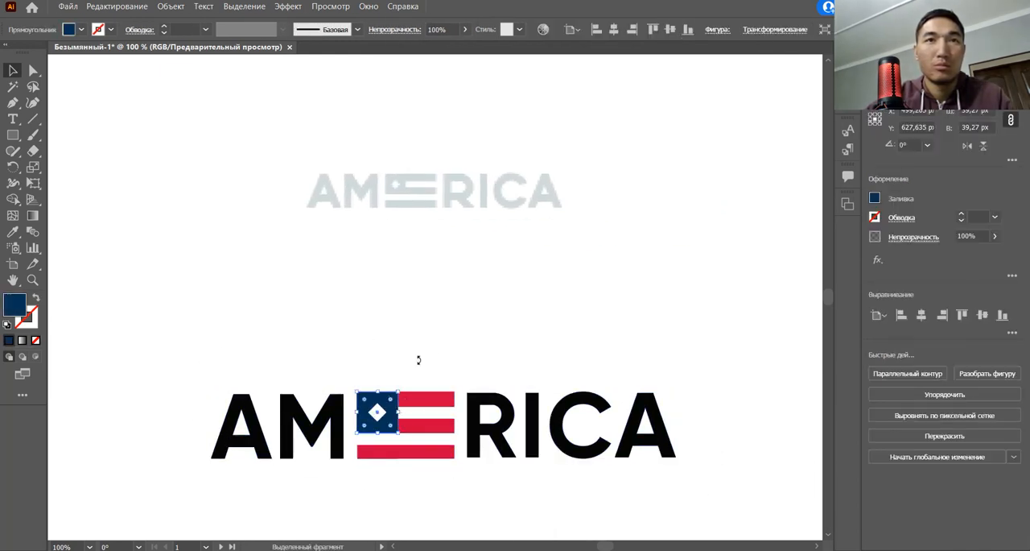
{"action": "left_click", "coordinate": [418, 360]}
{"action": "scroll", "coordinate": [405, 369], "scroll_direction": "up", "scroll_amount": 1}
{"action": "left_click", "coordinate": [362, 435]}
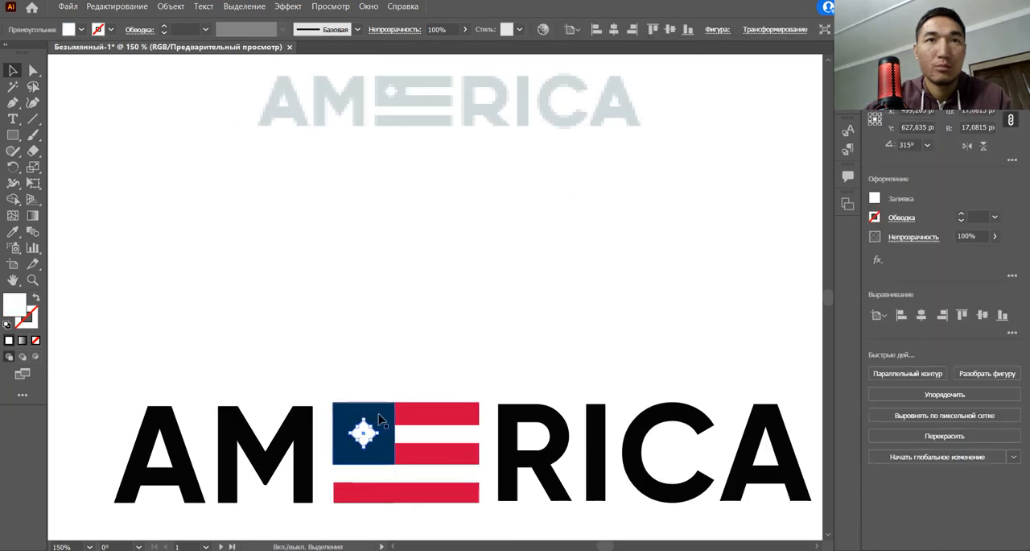
{"action": "left_click", "coordinate": [383, 419], "text": "shift"}
{"action": "left_click", "coordinate": [416, 414], "text": "shift"}
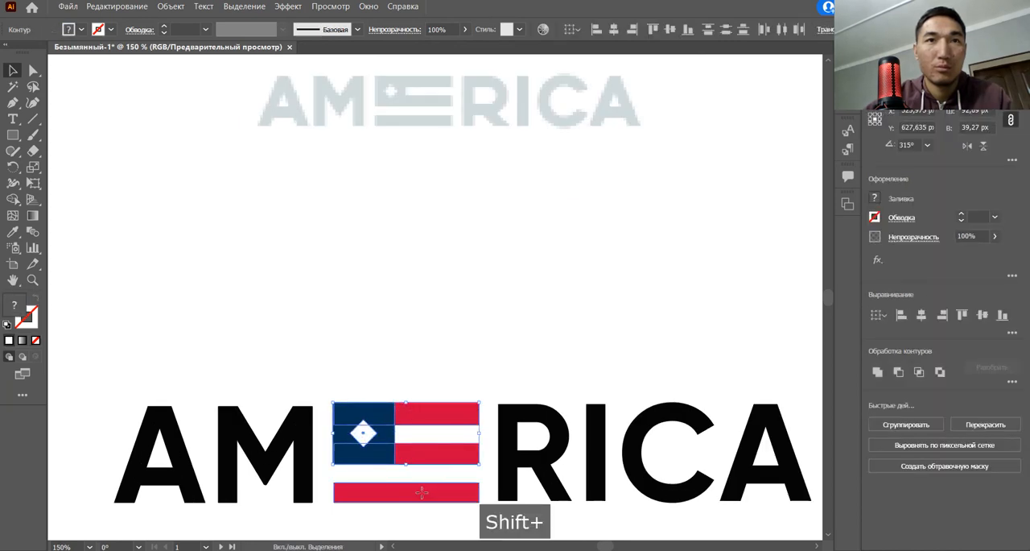
{"action": "left_click_drag", "start_coordinate": [424, 461], "coordinate": [428, 336]}
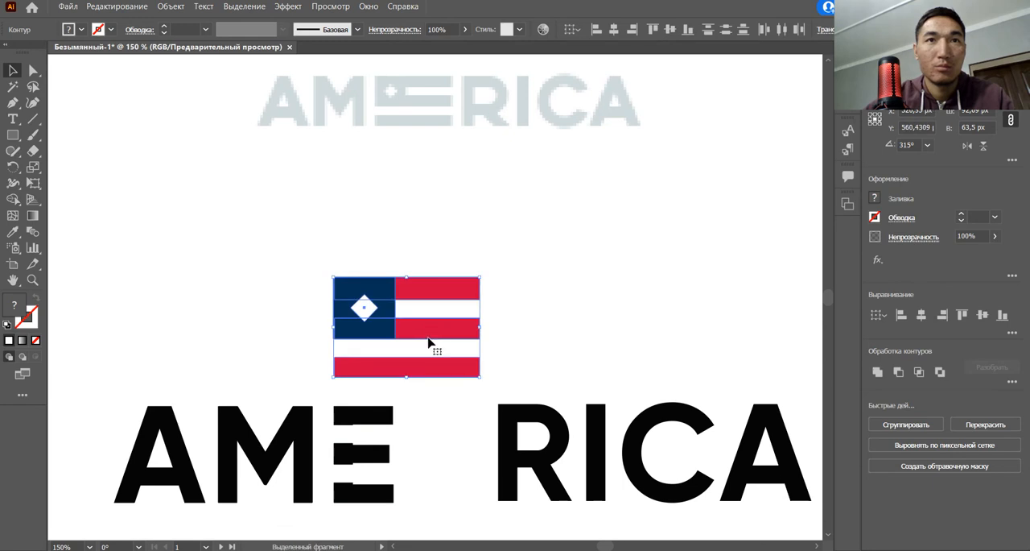
Step: Delete the black E and the leftover shapes in the gap between M and R
{"action": "left_click", "coordinate": [337, 401]}
{"action": "left_click", "coordinate": [395, 512]}
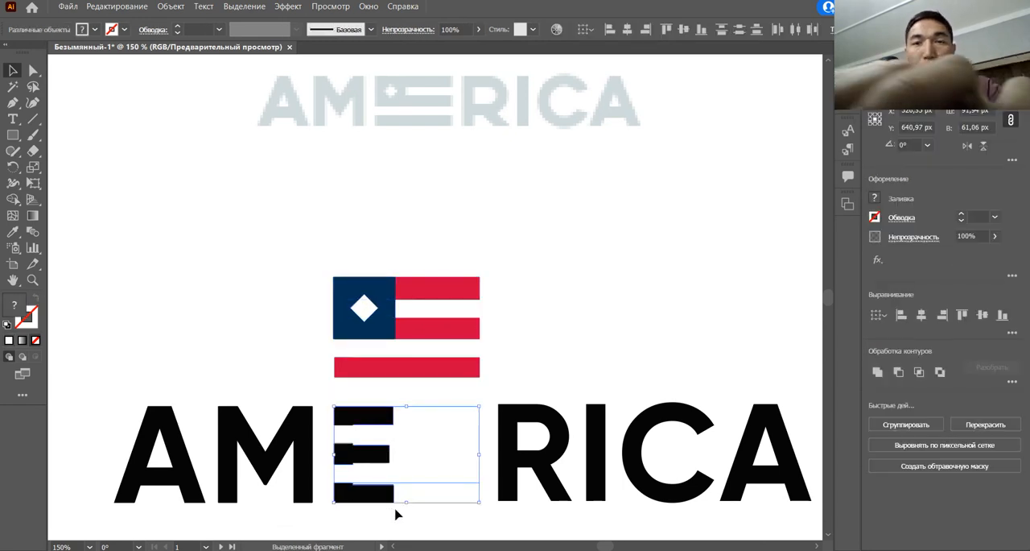
{"action": "key", "text": "BackSpace"}
Step: Move the flag back down into the gap between M and R, centred vertically on the lettering with equal side spacing
{"action": "left_click_drag", "start_coordinate": [385, 302], "coordinate": [384, 429]}
{"action": "left_click_drag", "start_coordinate": [383, 430], "coordinate": [384, 431]}
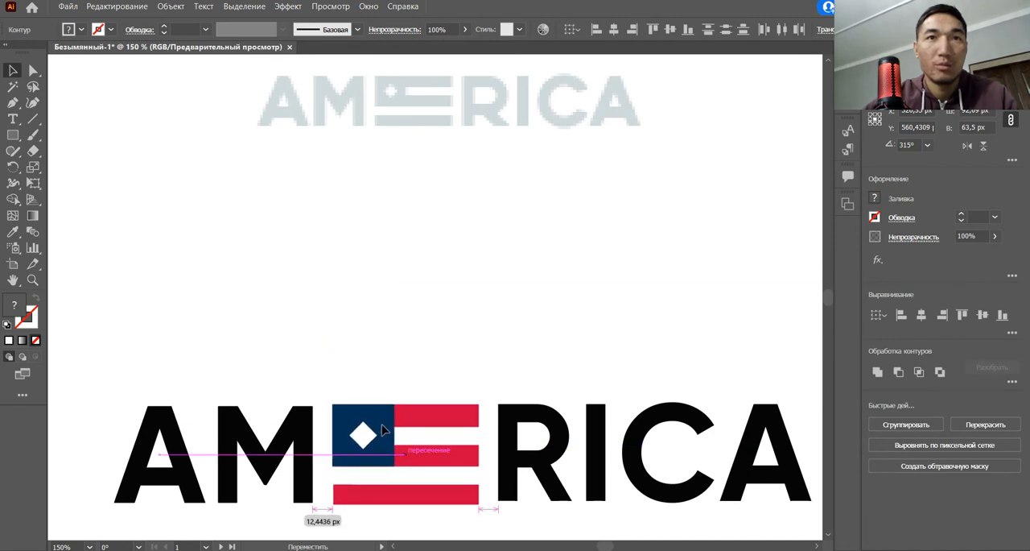
{"action": "left_click", "coordinate": [446, 359]}
Step: Compare the rebuilt lettering with the reference logo, and examine the flag's height against the neighbouring letters
{"action": "key", "text": "ctrl+minus"}
{"action": "key", "text": "ctrl+minus"}
{"action": "key", "text": "space"}
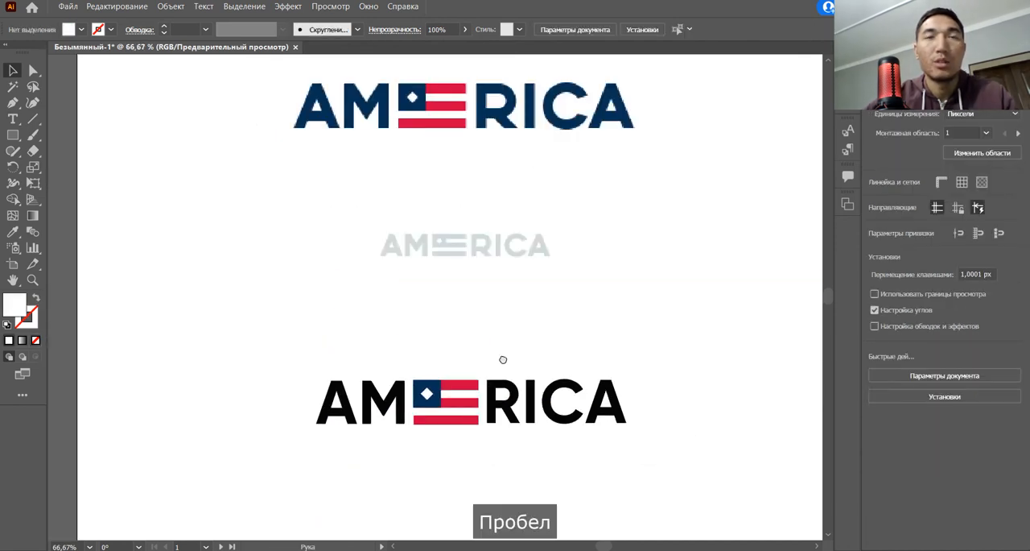
{"action": "scroll", "coordinate": [558, 346], "scroll_direction": "down", "scroll_amount": 2}
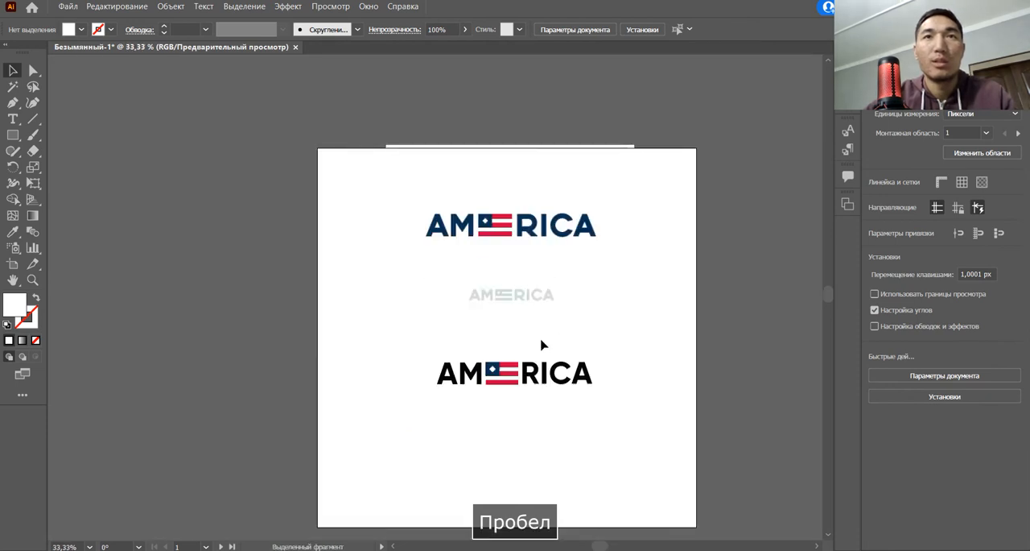
{"action": "scroll", "coordinate": [524, 343], "scroll_direction": "up", "scroll_amount": 2}
{"action": "key", "text": "space"}
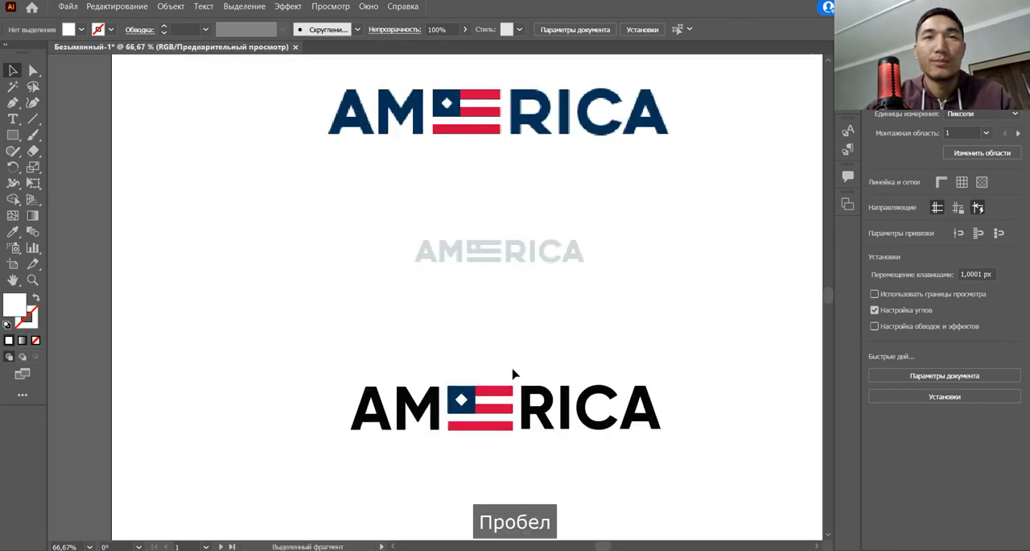
{"action": "scroll", "coordinate": [518, 358], "scroll_direction": "up", "scroll_amount": 1}
{"action": "scroll", "coordinate": [482, 358], "scroll_direction": "up", "scroll_amount": 1}
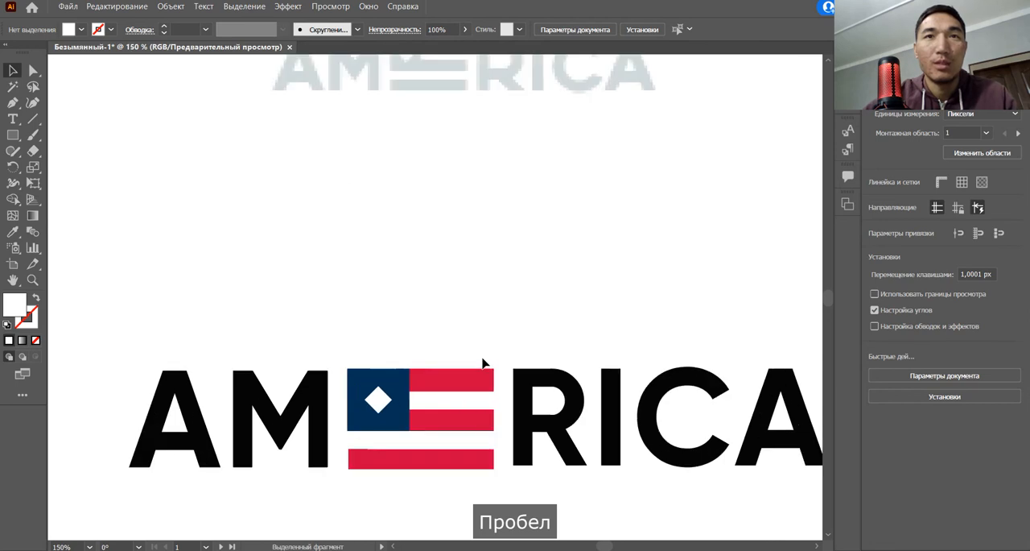
{"action": "scroll", "coordinate": [489, 484], "scroll_direction": "up", "scroll_amount": 1}
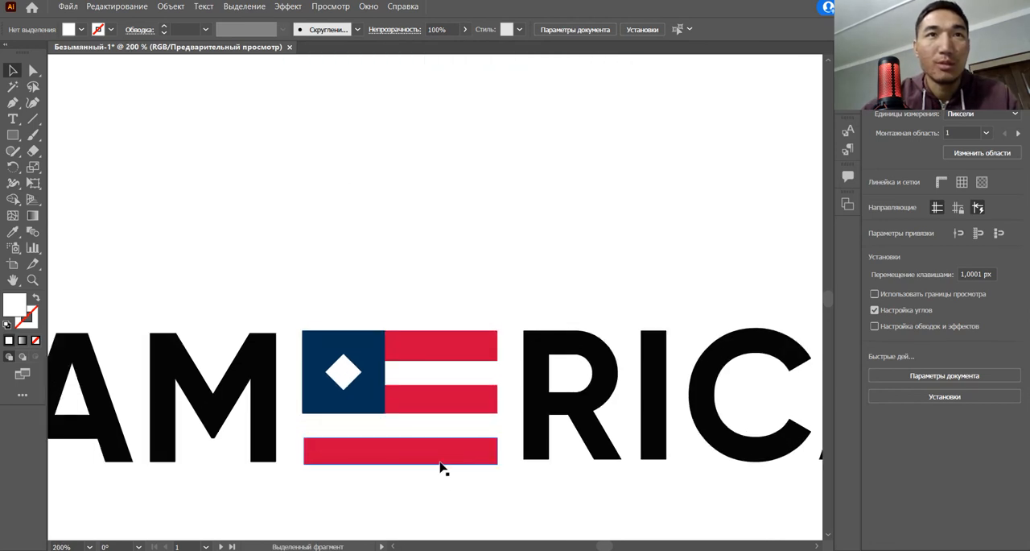
Step: Scale the whole flag down slightly to match the height of the letter M and shift it closer to the M
{"action": "left_click_drag", "start_coordinate": [455, 488], "coordinate": [372, 319]}
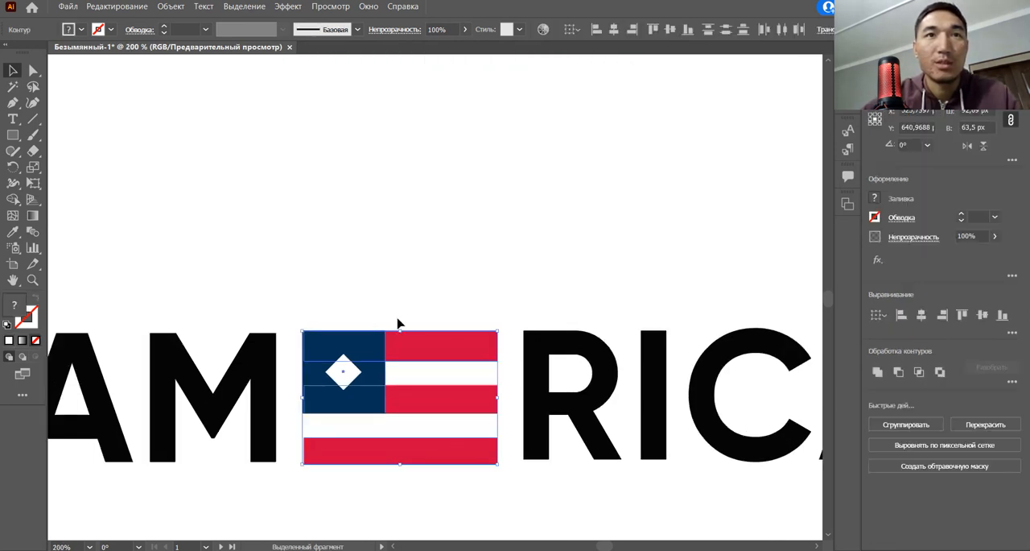
{"action": "left_click_drag", "start_coordinate": [403, 465], "coordinate": [403, 461]}
{"action": "left_click_drag", "start_coordinate": [400, 331], "coordinate": [401, 333]}
{"action": "left_click_drag", "start_coordinate": [463, 411], "coordinate": [456, 410]}
Step: Move the letters RICA together about 6 px toward the flag and 1.22 px down, level with the letters AM
{"action": "left_click", "coordinate": [533, 363]}
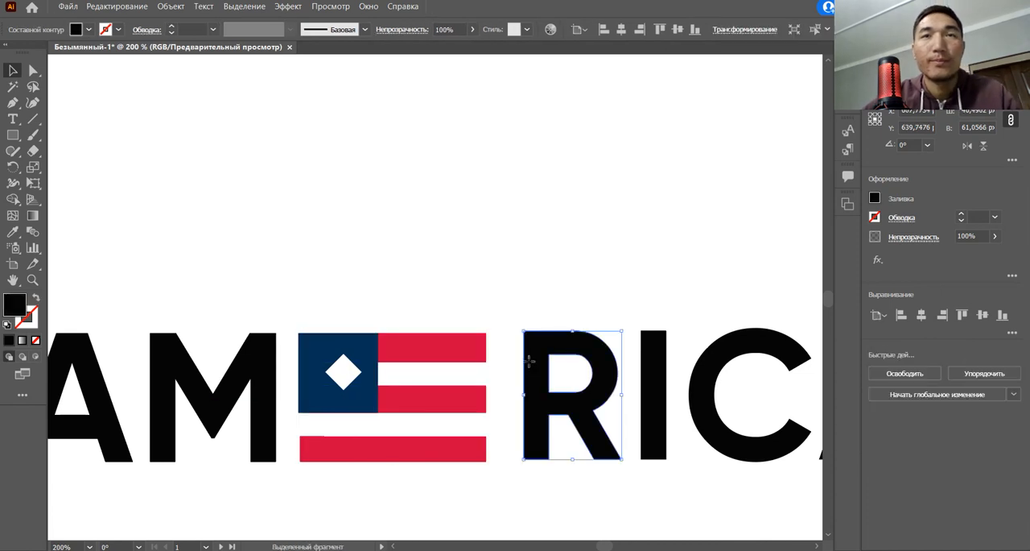
{"action": "left_click", "coordinate": [517, 365]}
{"action": "scroll", "coordinate": [517, 367], "scroll_direction": "down", "scroll_amount": 1}
{"action": "left_click_drag", "start_coordinate": [502, 370], "coordinate": [472, 368]}
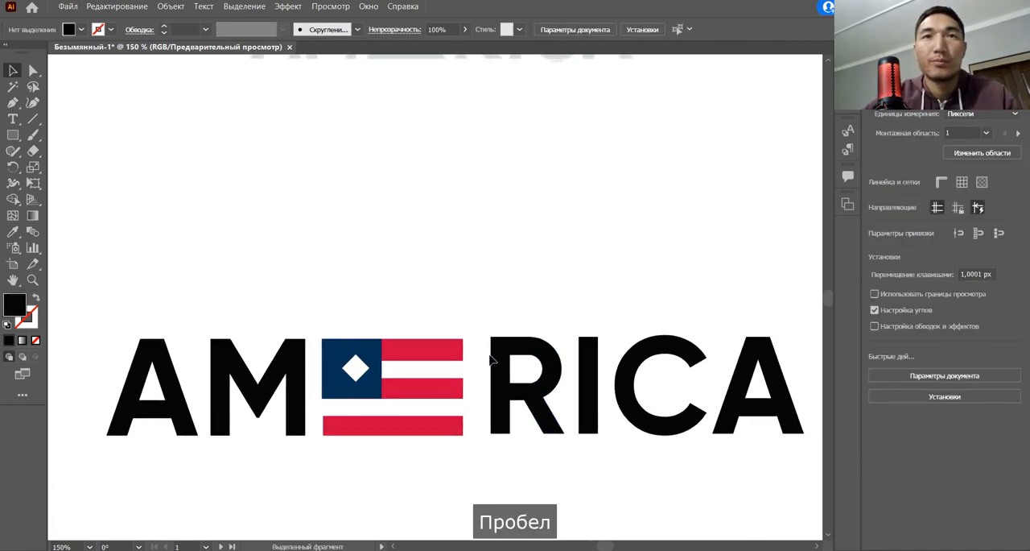
{"action": "left_click_drag", "start_coordinate": [489, 322], "coordinate": [731, 391]}
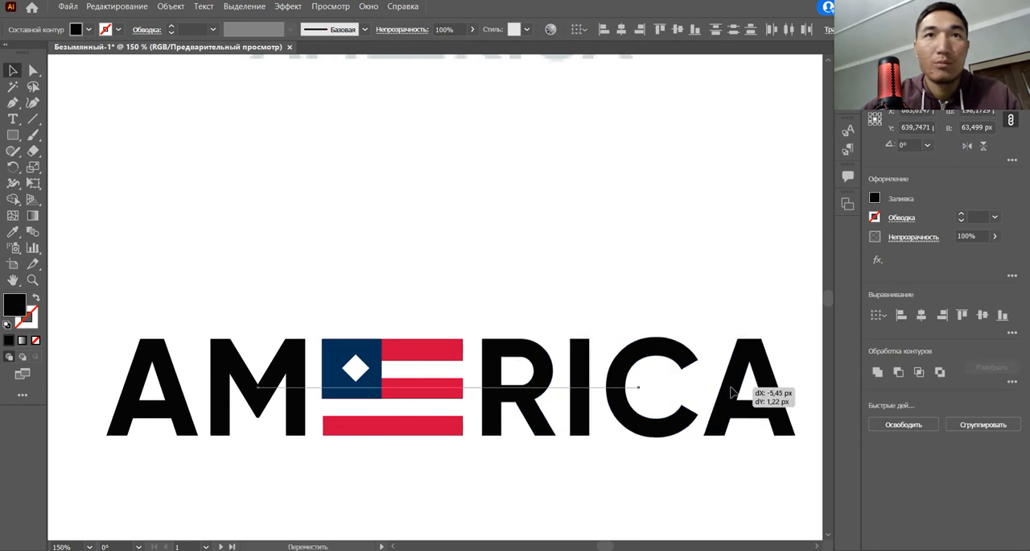
{"action": "left_click_drag", "start_coordinate": [732, 391], "coordinate": [730, 391]}
{"action": "left_click", "coordinate": [622, 287]}
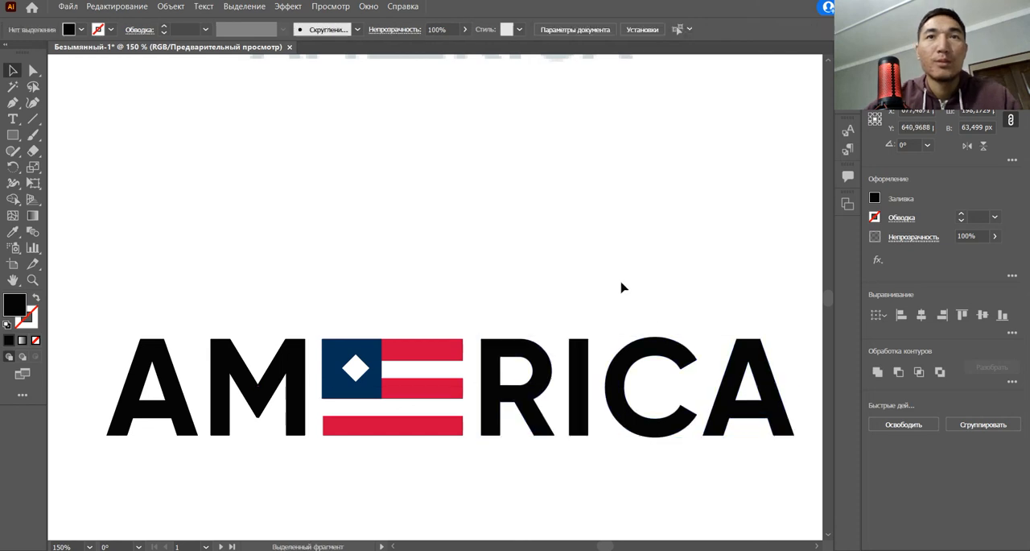